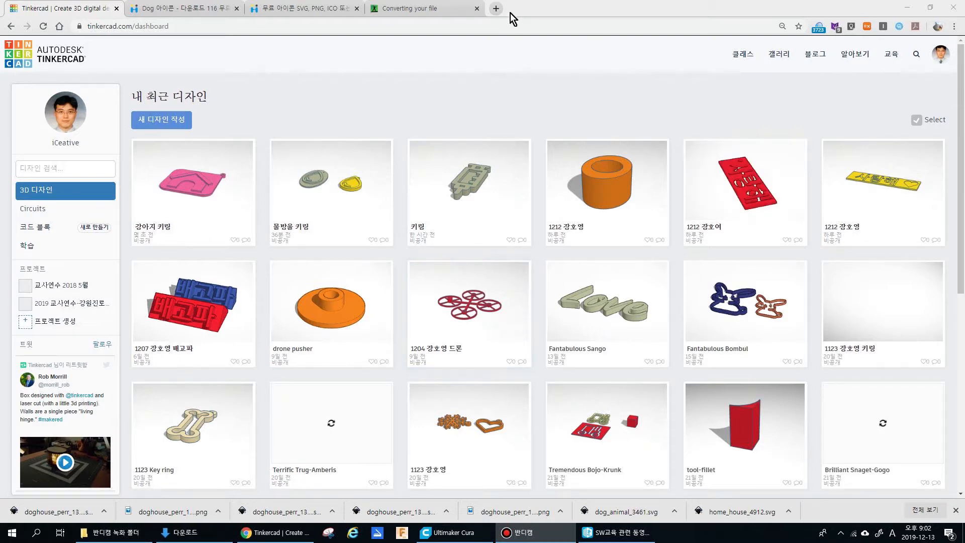
# - Search Google for "잉크스케이프" in a new browser tab and open the official inkscape.org site
pyautogui.click(496, 9)
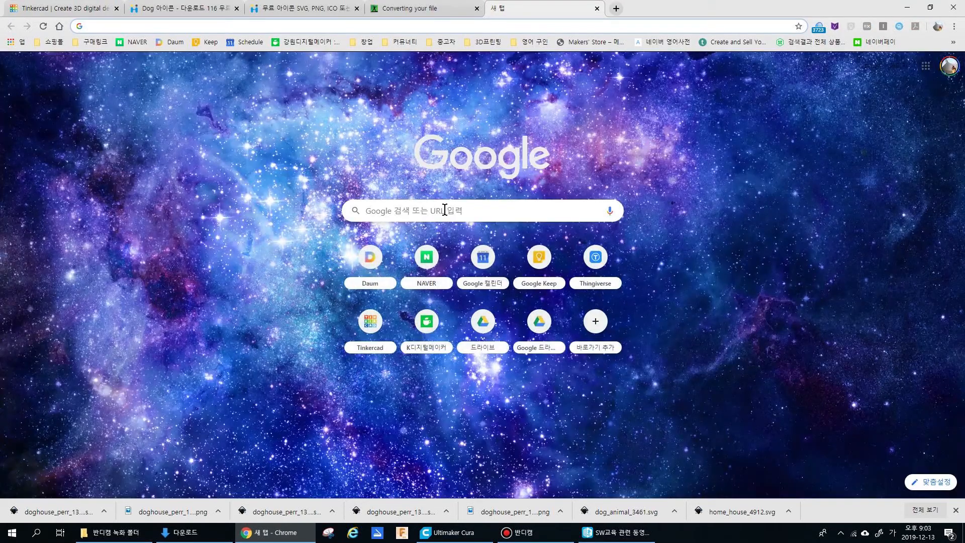
pyautogui.click(445, 209)
pyautogui.write('잉큿')
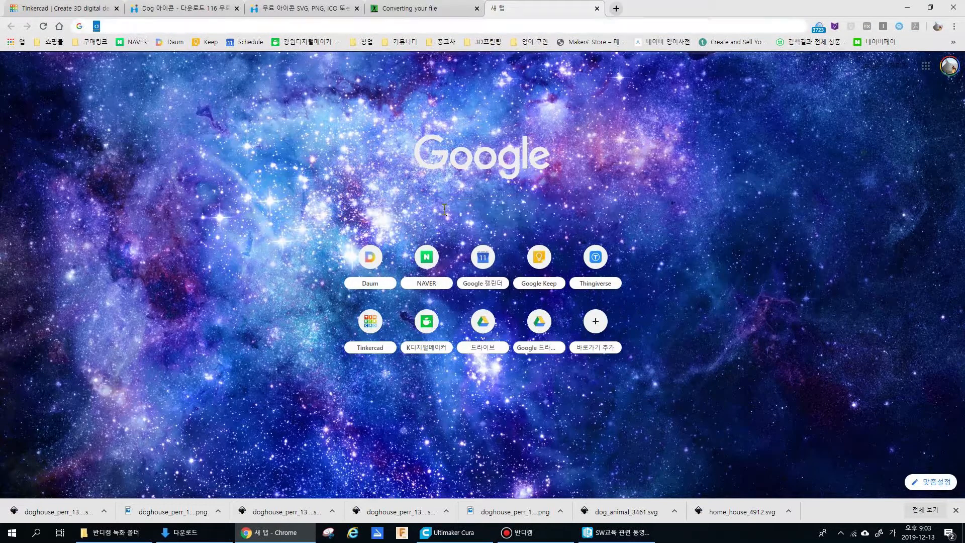
pyautogui.write('스케이프')
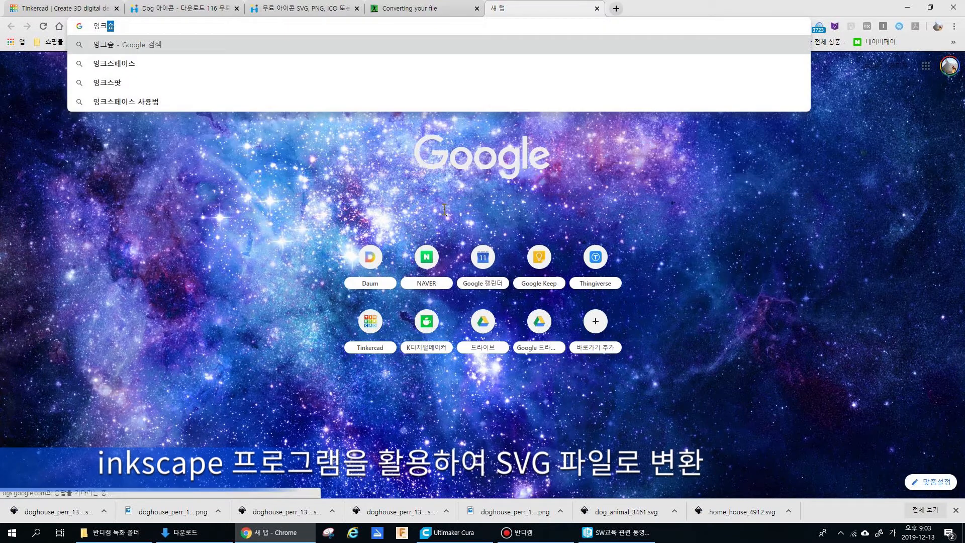
pyautogui.press('Return')
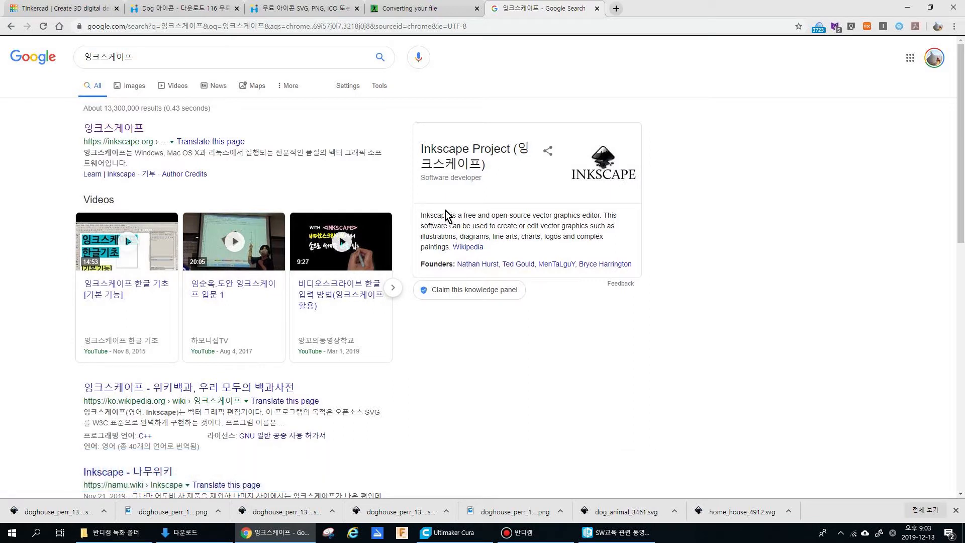
pyautogui.click(130, 131)
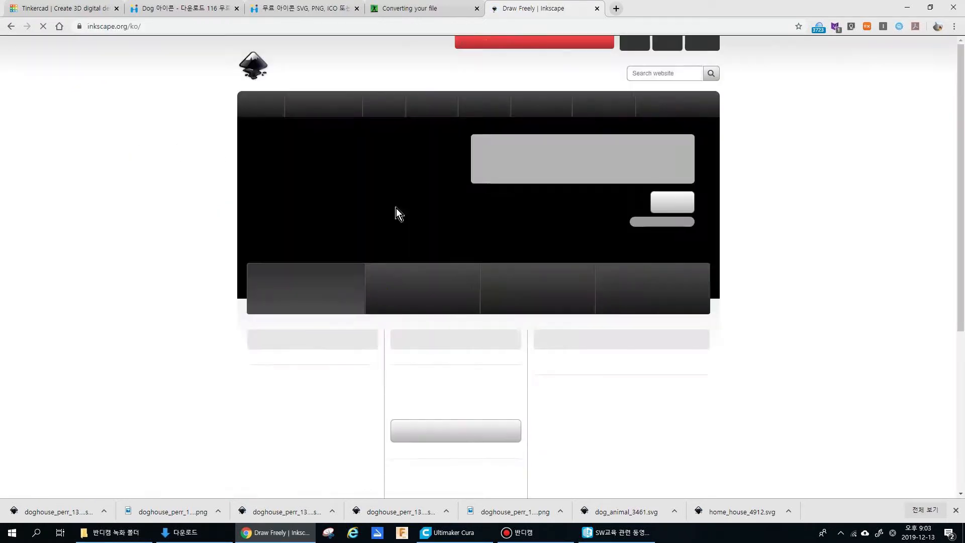
# - Download the 64-bit Windows installer of Inkscape 0.92.4 in .exe format from the official site
pyautogui.moveTo(319, 107)
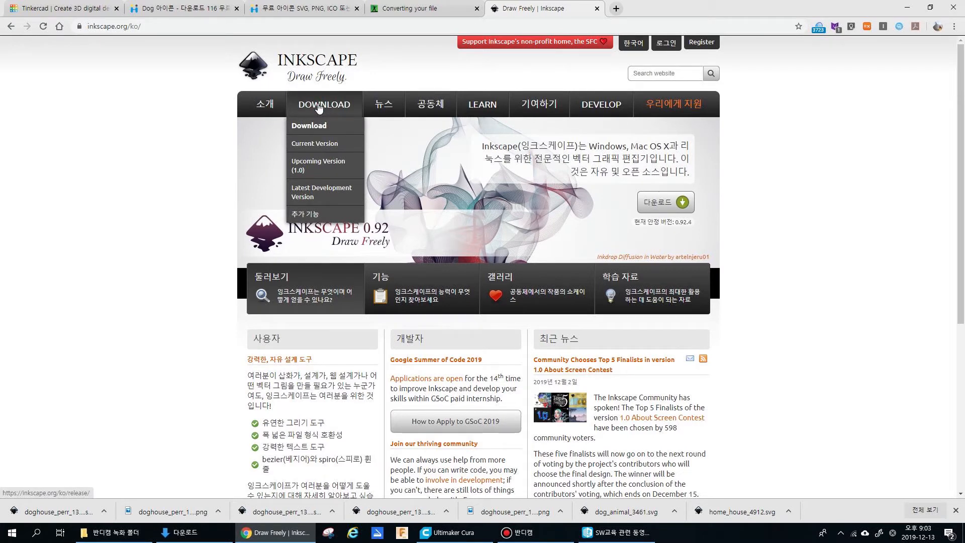
pyautogui.click(319, 129)
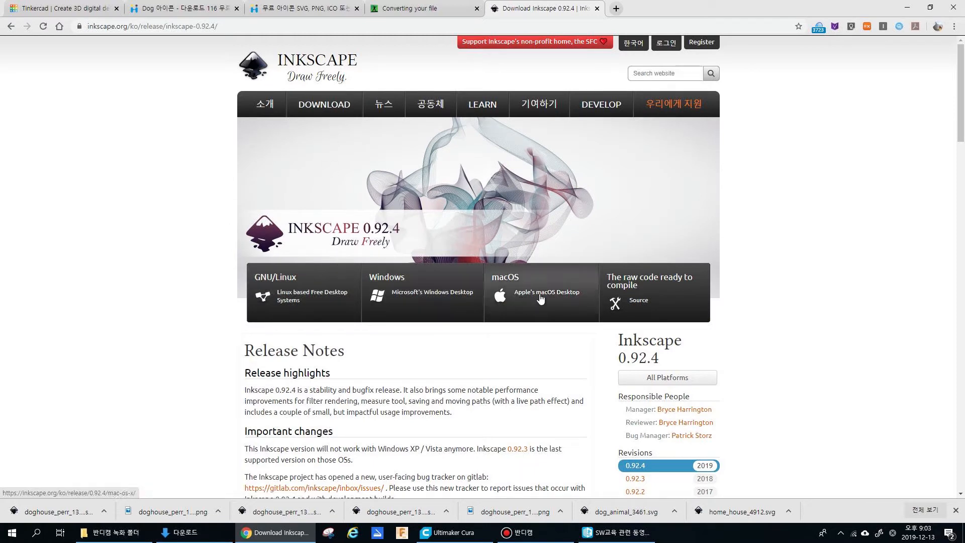
pyautogui.click(420, 303)
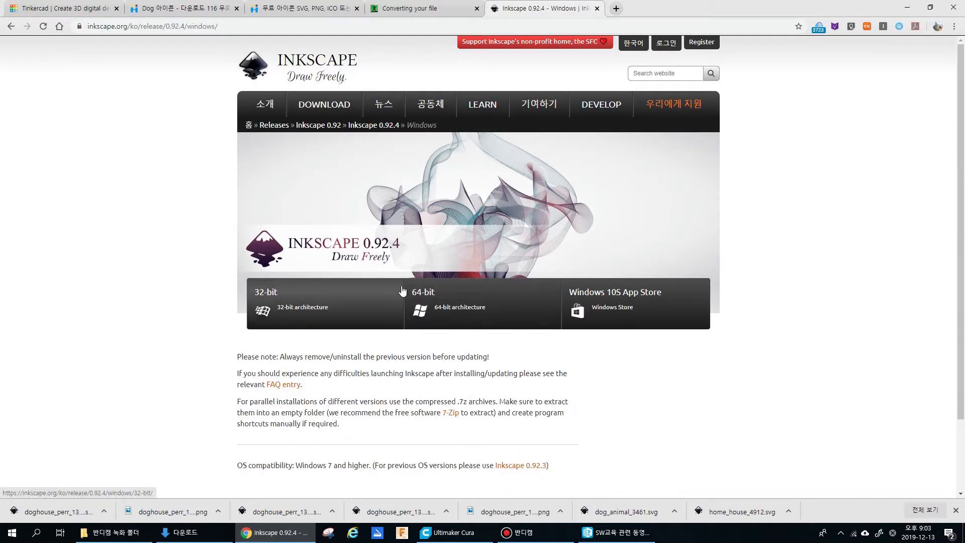
pyautogui.click(456, 307)
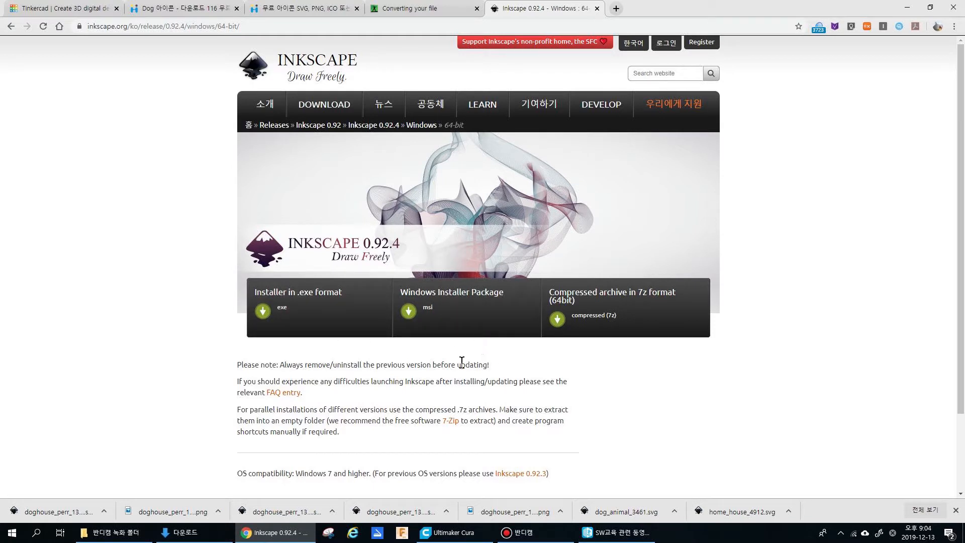
pyautogui.click(340, 314)
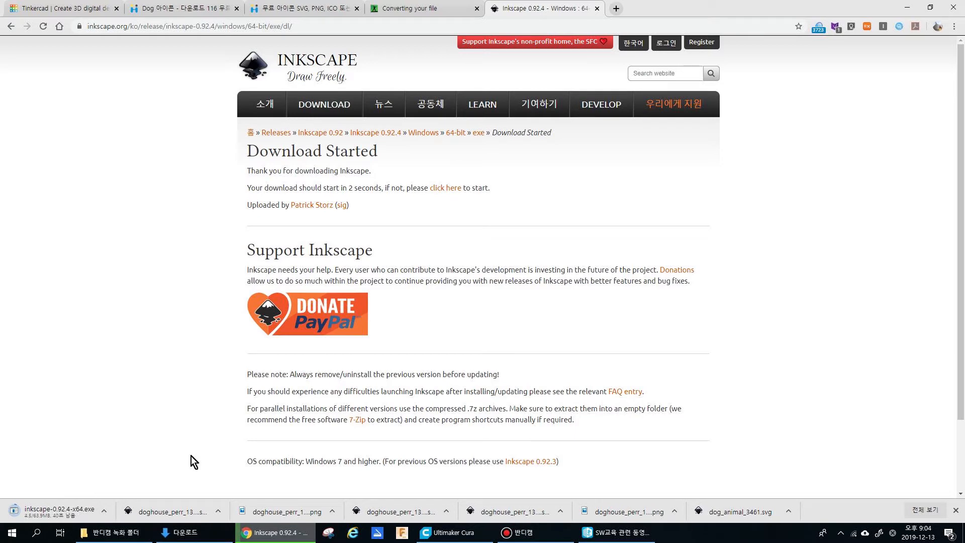
# - Cancel the running download of inkscape-0.92.4-x64.exe
pyautogui.click(190, 427)
pyautogui.click(104, 511)
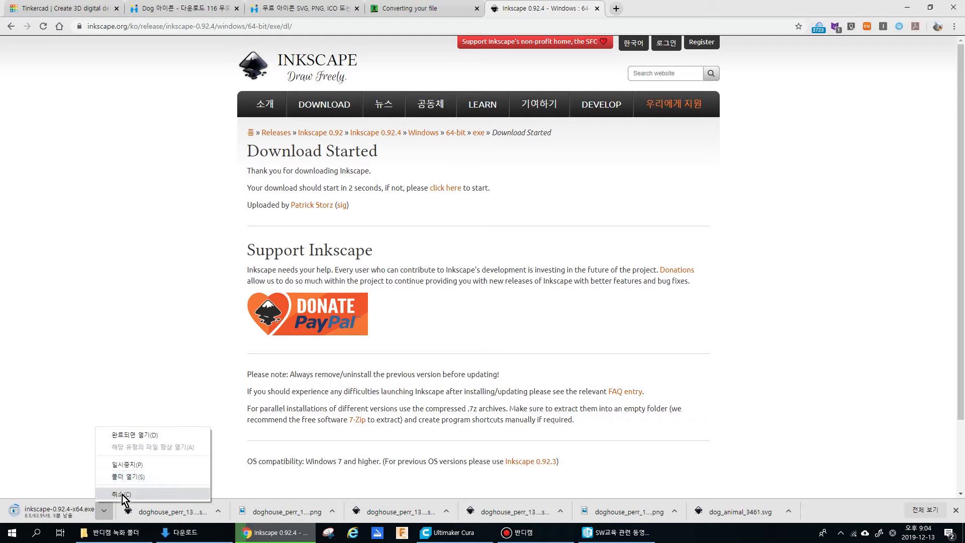
pyautogui.click(122, 495)
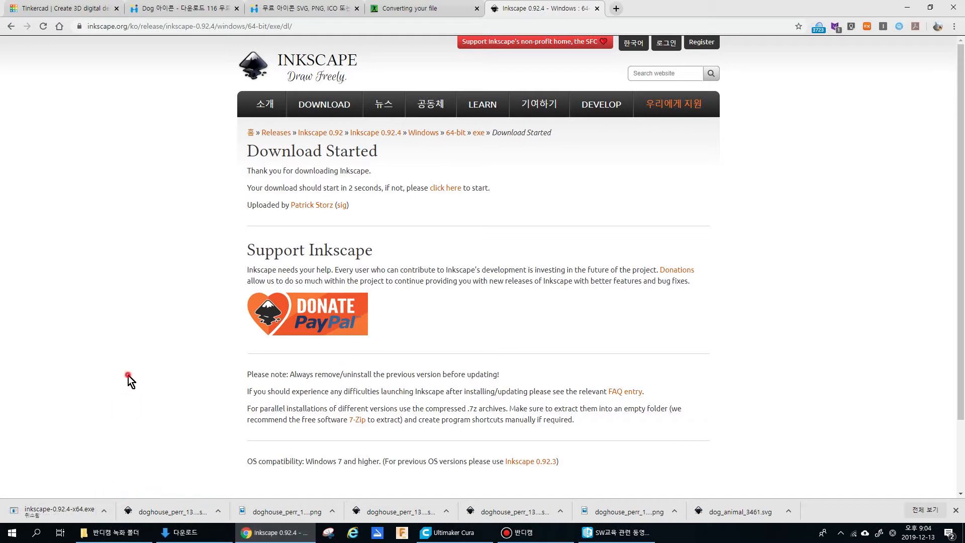
# - Shrink the browser window and move it aside, then put the Inkscape 0.92.4 shortcut in free desktop space and launch Inkscape
pyautogui.click(933, 9)
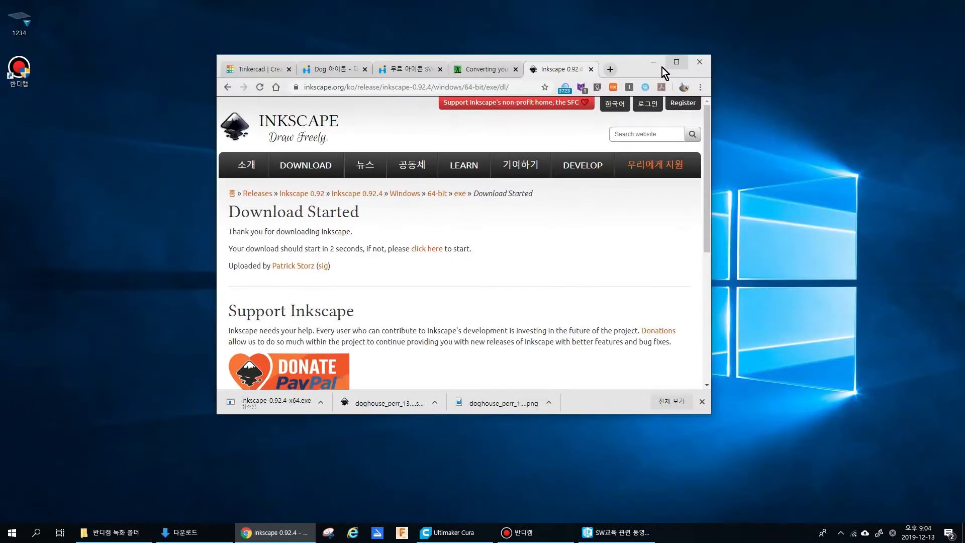
pyautogui.moveTo(614, 65); pyautogui.dragTo(728, 114)
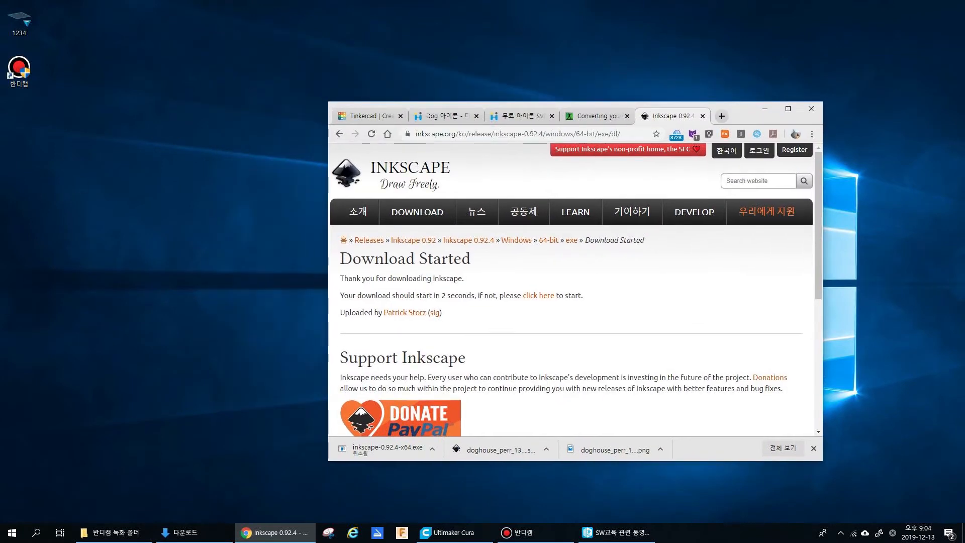
pyautogui.hotkey('alt', 'Tab')
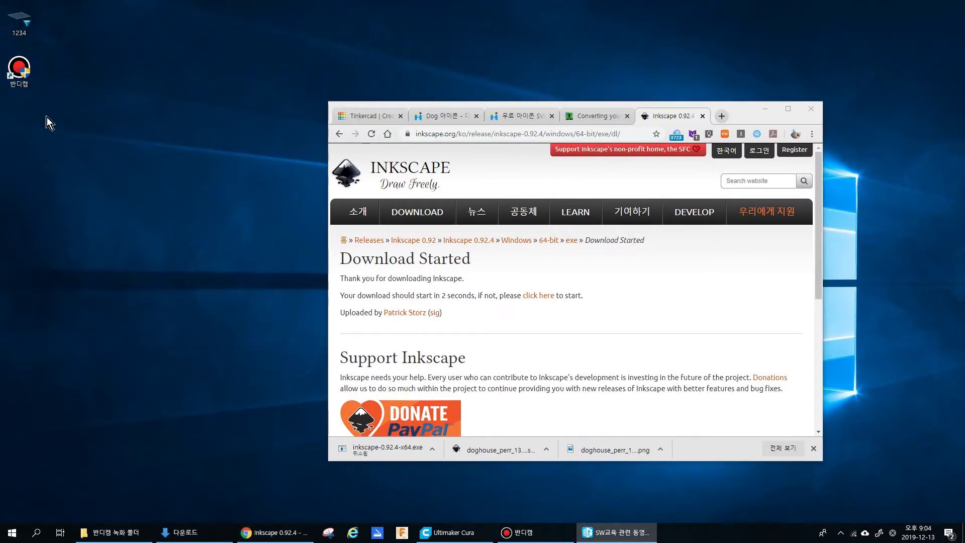
pyautogui.moveTo(47, 116); pyautogui.dragTo(134, 126)
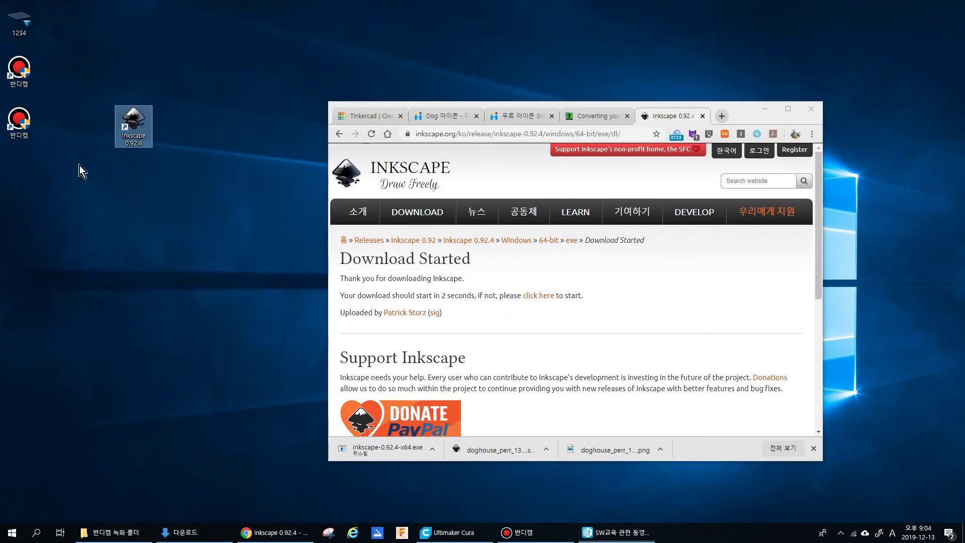
pyautogui.doubleClick(145, 122)
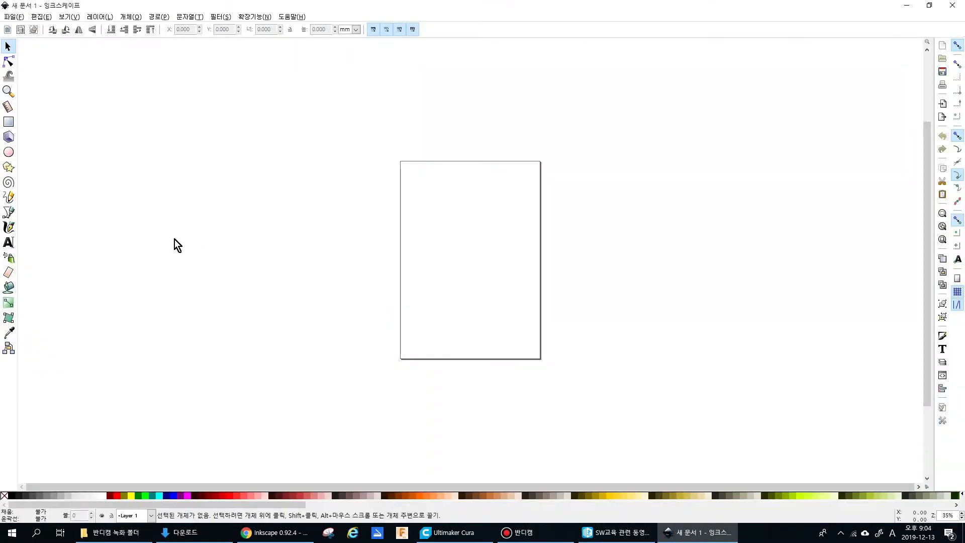
# - Restore and resize the Inkscape window and arrange it beside the browser window so that both are visible
pyautogui.doubleClick(545, 6)
pyautogui.moveTo(284, 100); pyautogui.dragTo(362, 62)
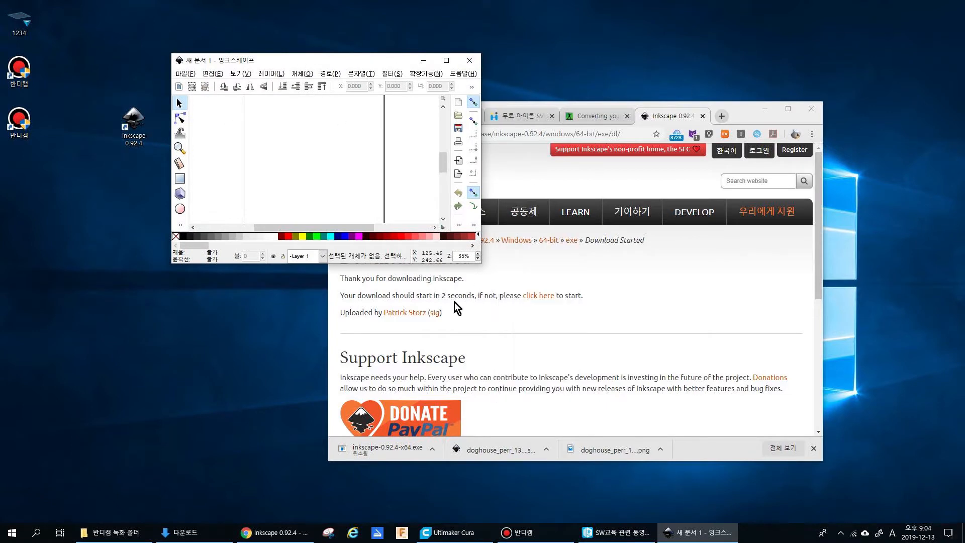
pyautogui.moveTo(479, 261); pyautogui.dragTo(589, 498)
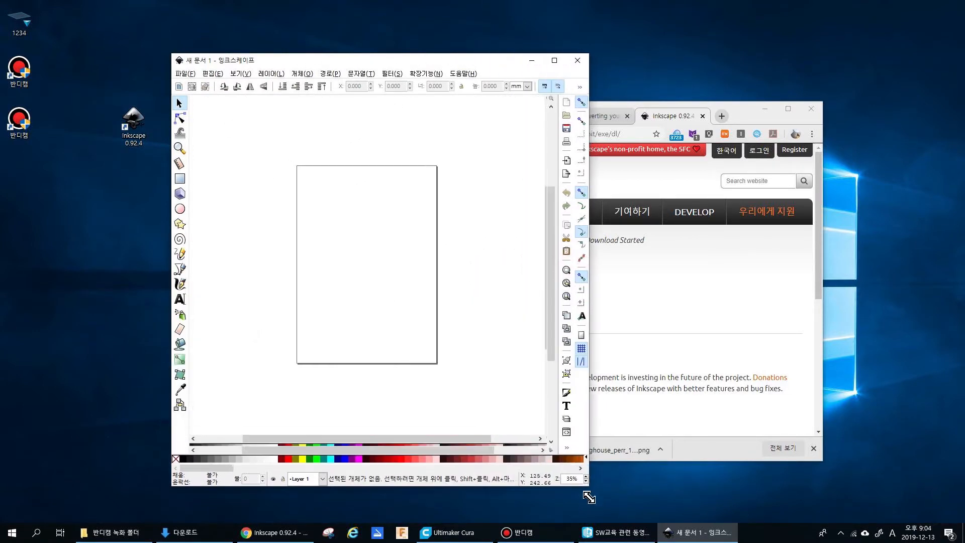
pyautogui.moveTo(390, 59); pyautogui.dragTo(291, 35)
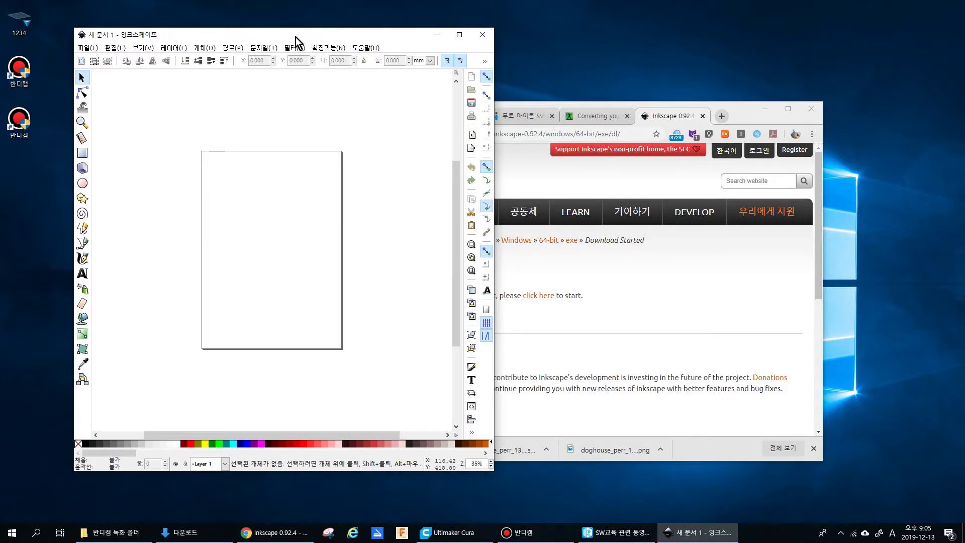
pyautogui.moveTo(295, 36); pyautogui.dragTo(272, 29)
pyautogui.click(638, 297)
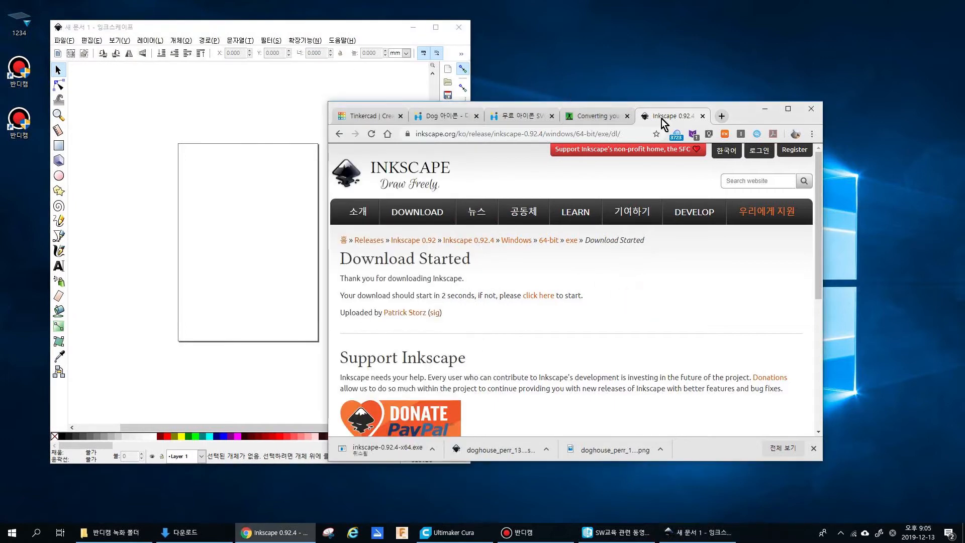
pyautogui.moveTo(741, 107); pyautogui.dragTo(812, 59)
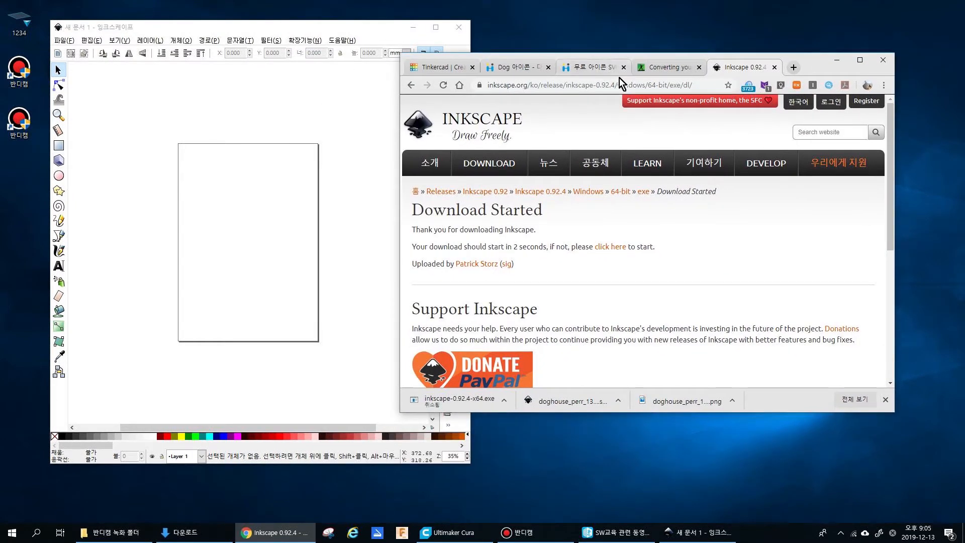
# - Search Google for "love" in a new tab, maximize the browser and show the image results
pyautogui.click(793, 67)
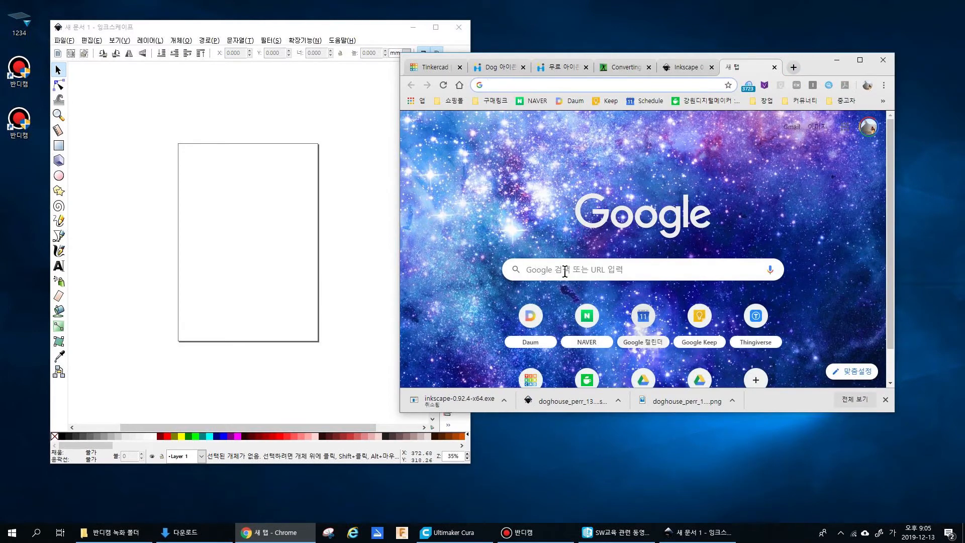
pyautogui.click(557, 268)
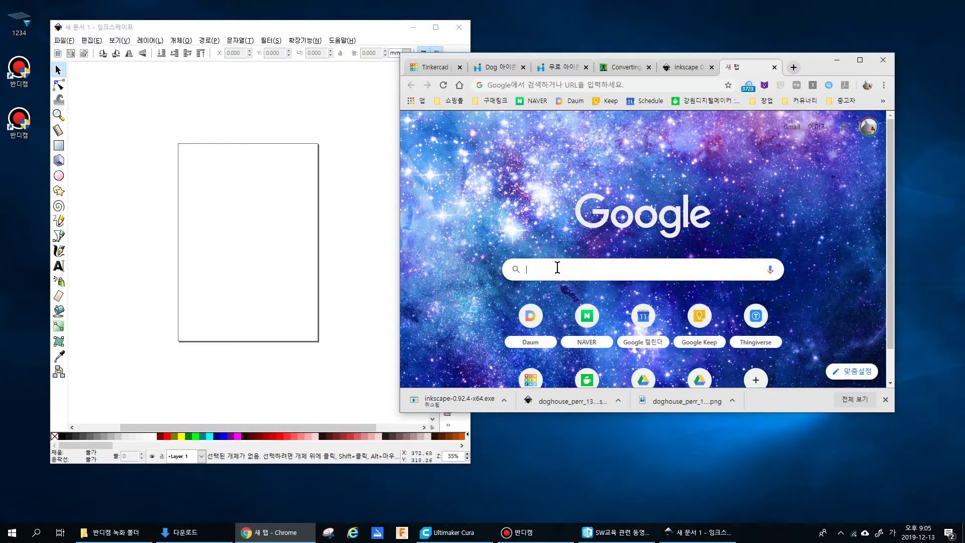
pyautogui.write('ㅣ')
pyautogui.press('BackSpace')
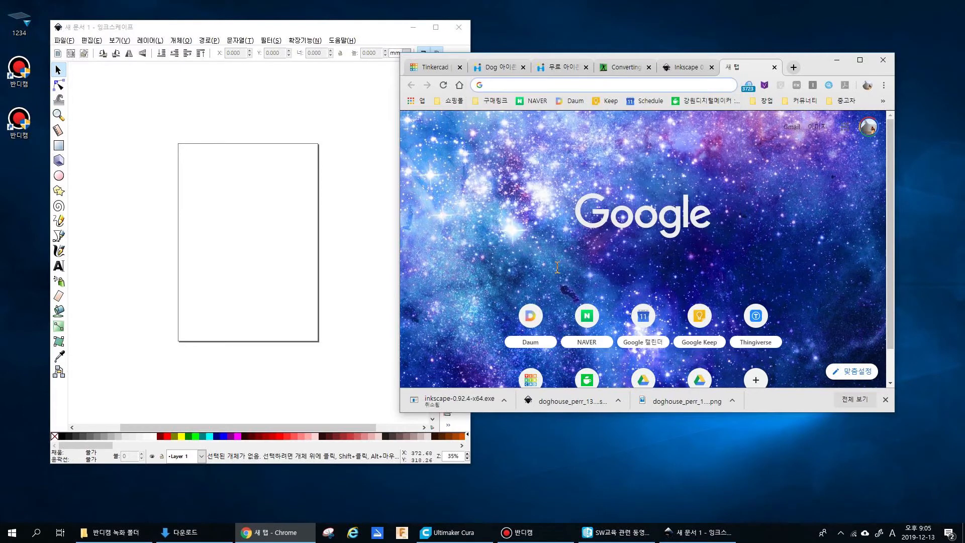
pyautogui.press('Hangul')
pyautogui.write('love')
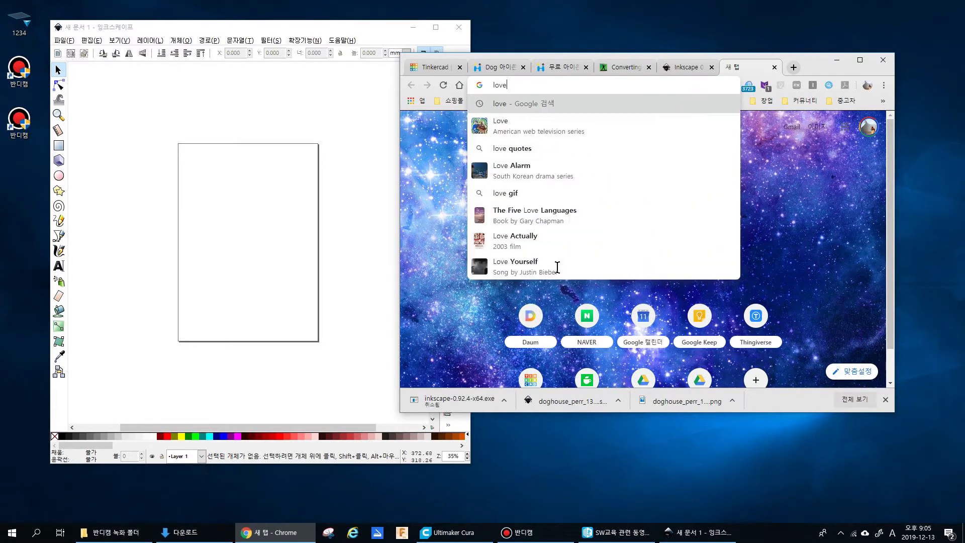
pyautogui.press('Return')
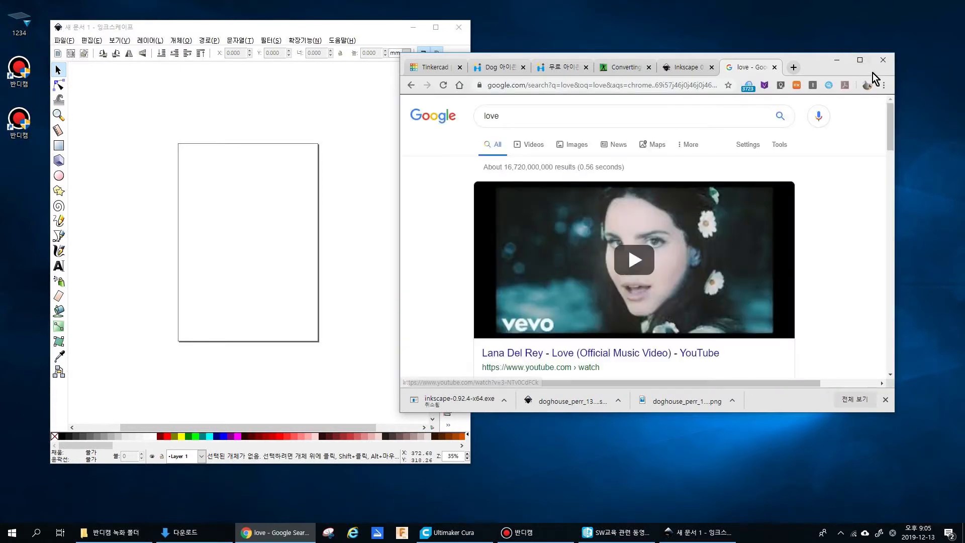
pyautogui.click(860, 60)
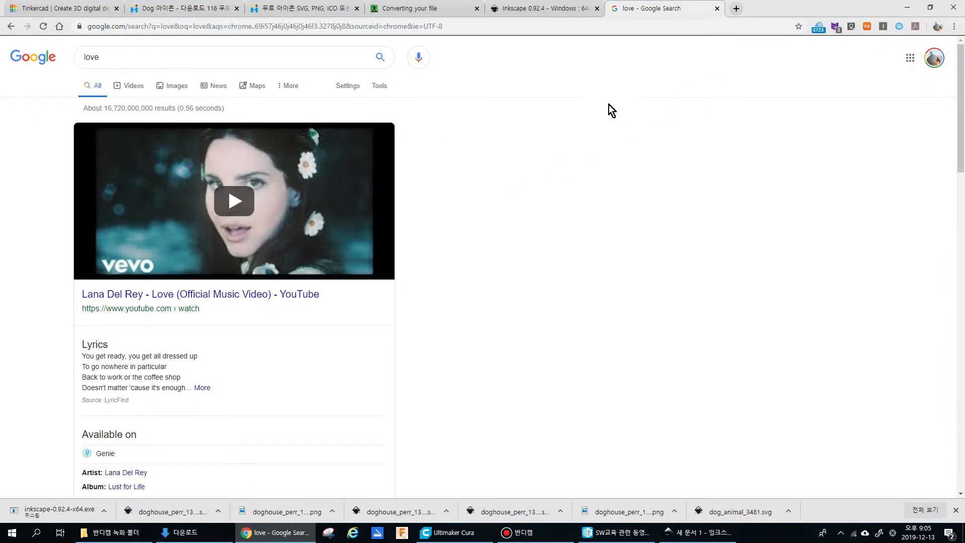
pyautogui.click(175, 87)
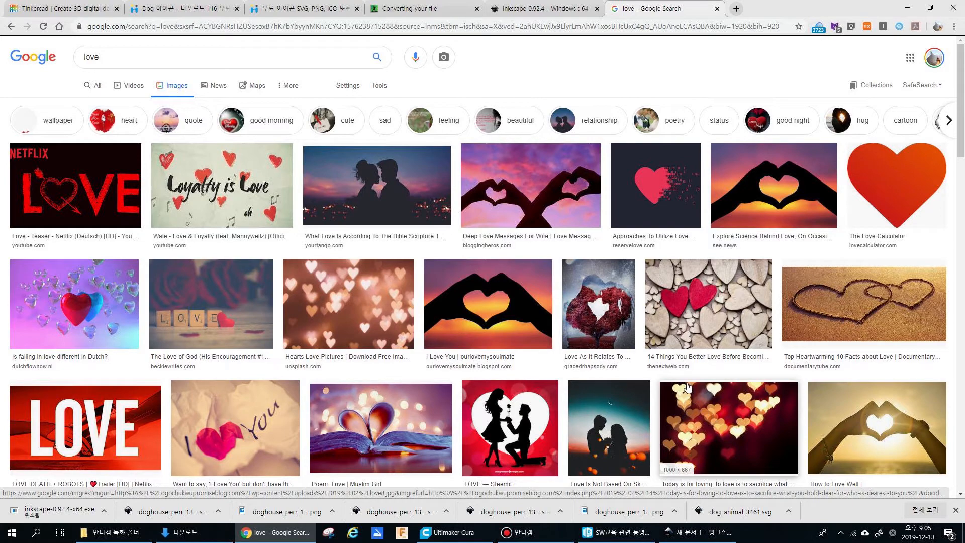
# - Browse the "love" image results and open the preview of the "I Love Me" picture with the red heart
pyautogui.scroll(-8, 689, 388)
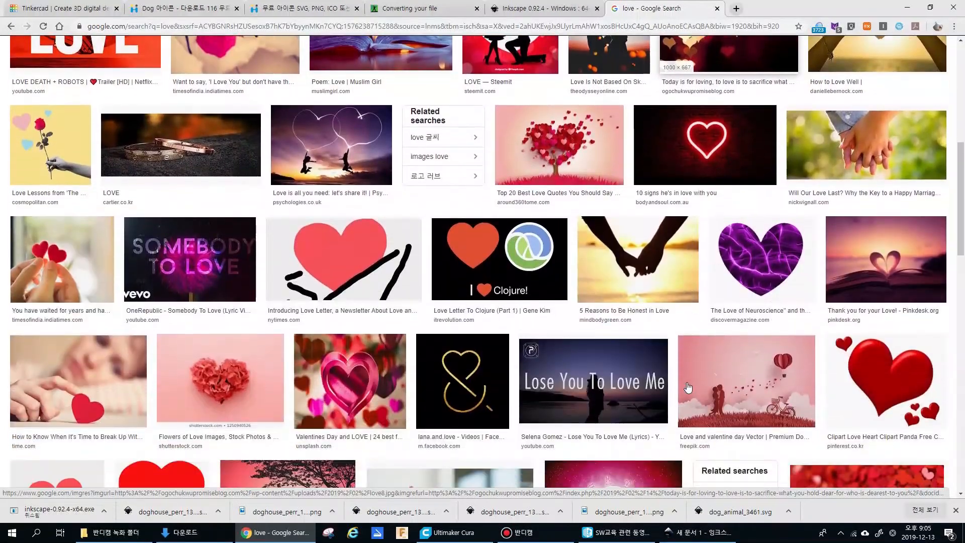
pyautogui.scroll(-6, 689, 387)
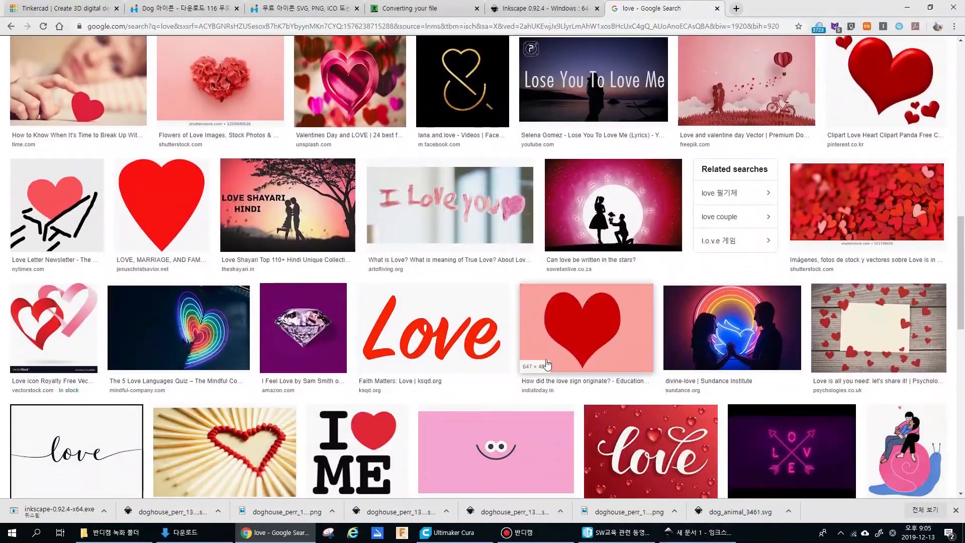
pyautogui.scroll(-2, 547, 364)
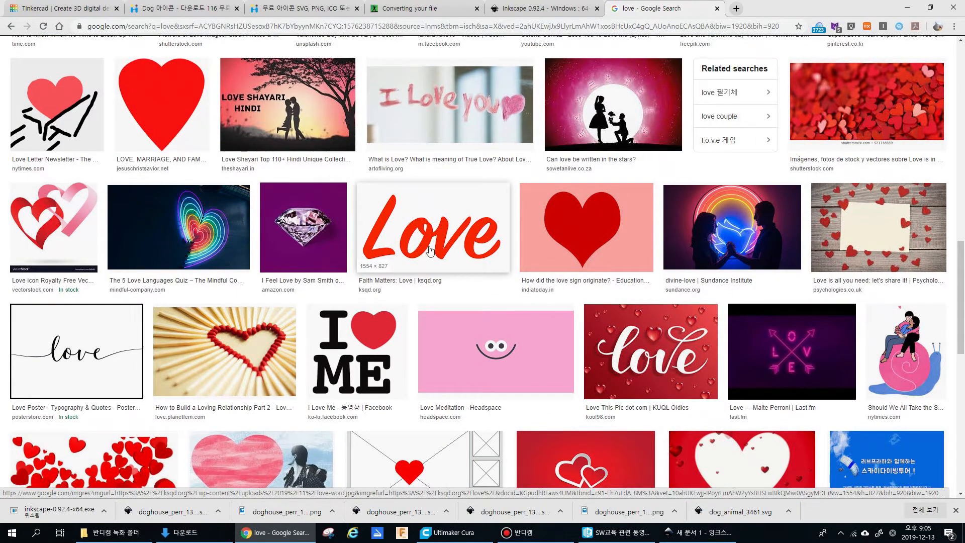
pyautogui.scroll(-1, 411, 245)
pyautogui.scroll(-1, 421, 201)
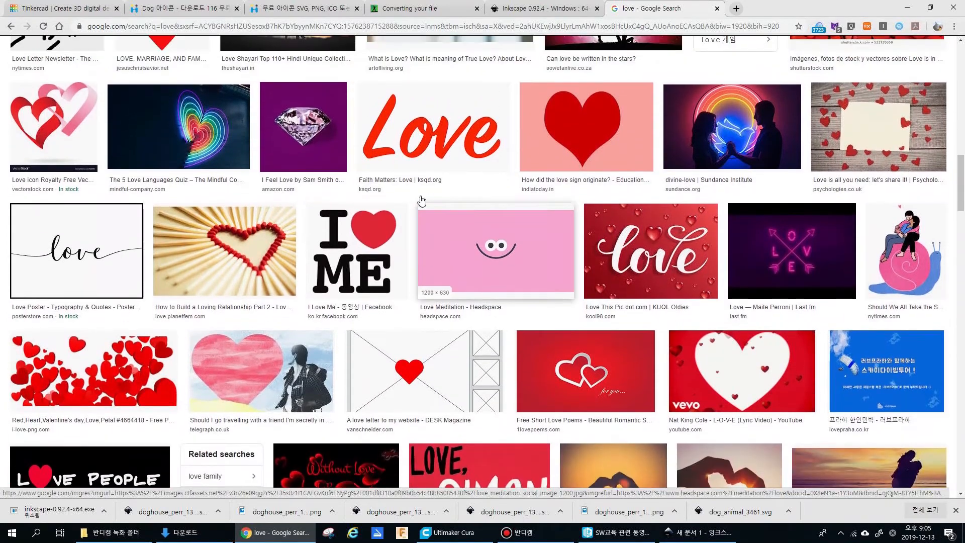
pyautogui.click(369, 245)
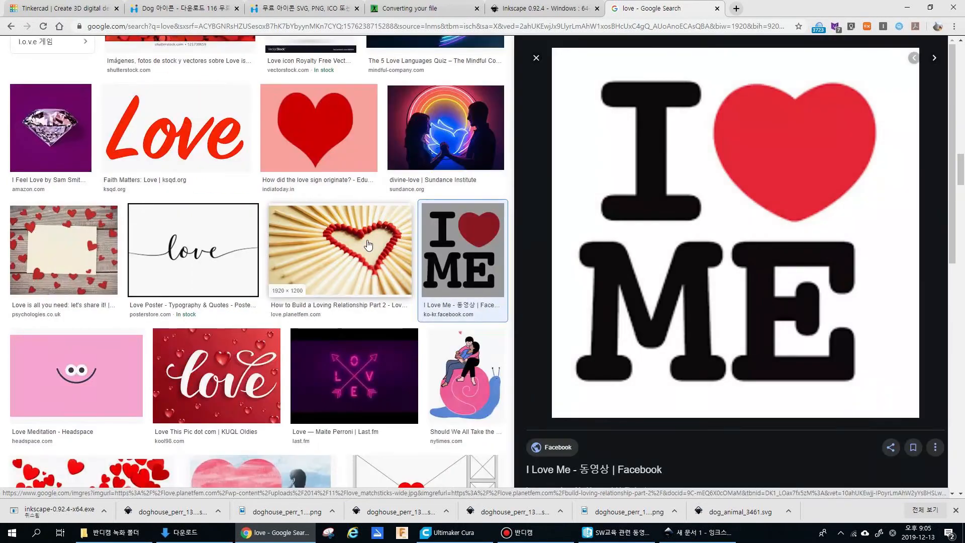
# - Save the previewed picture to the desktop as a PNG image named "i love me"
pyautogui.rightClick(653, 253)
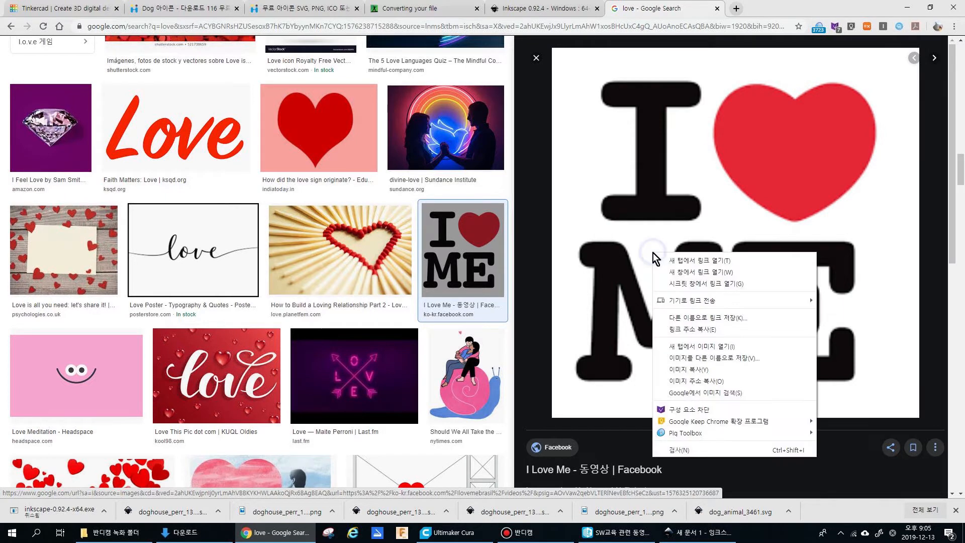
pyautogui.click(723, 359)
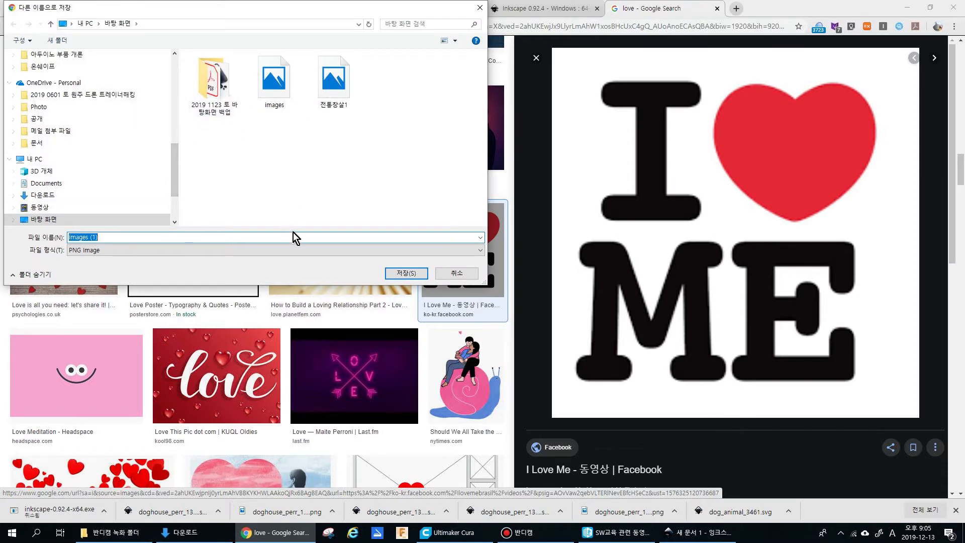
pyautogui.write('i love me')
pyautogui.press('Return')
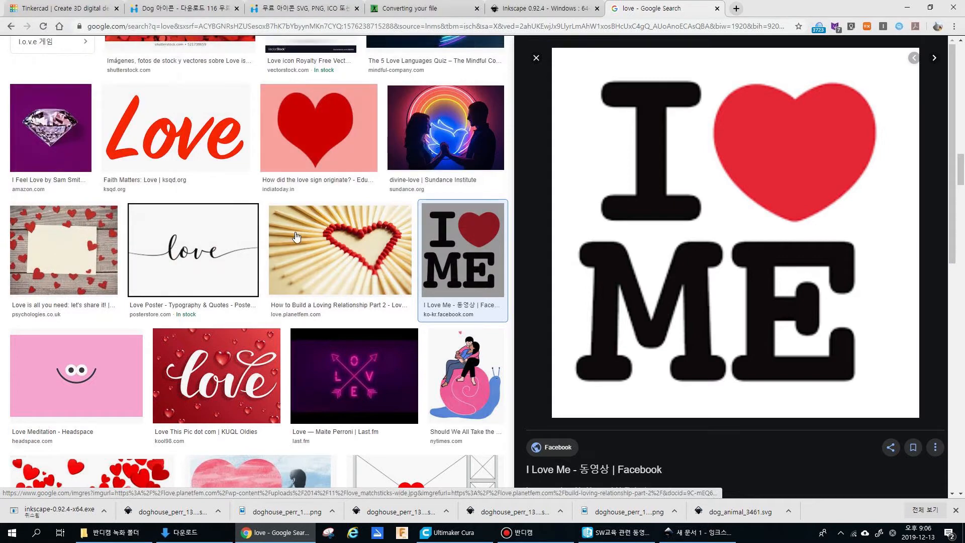
# - Minimize the browser and move the Inkscape window to the middle of the desktop, clear of the desktop icons
pyautogui.click(908, 8)
pyautogui.moveTo(254, 21); pyautogui.dragTo(321, 29)
pyautogui.moveTo(317, 35); pyautogui.dragTo(582, 39)
# - Open "i love me" PNG from the desktop in Inkscape, accept the import settings and maximize its window
pyautogui.click(324, 52)
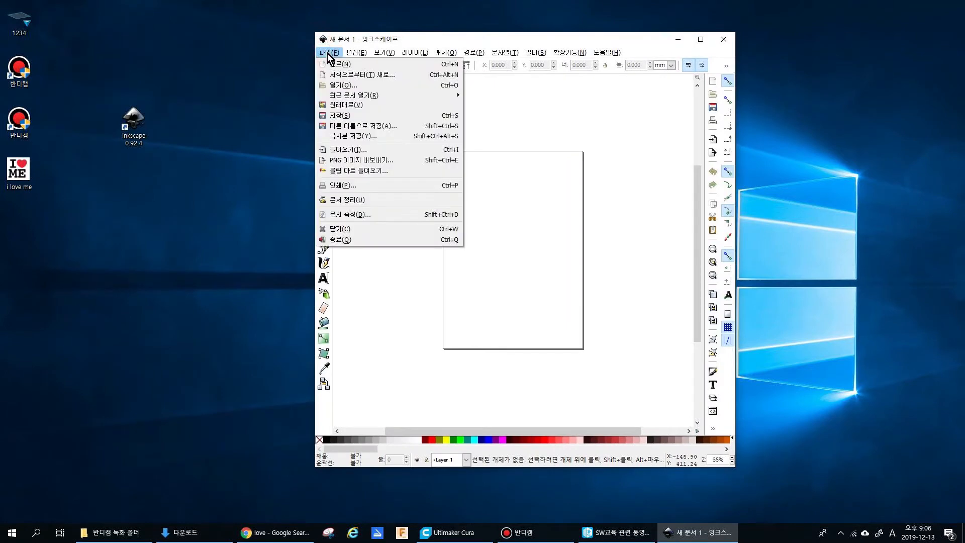
pyautogui.click(337, 53)
pyautogui.click(338, 54)
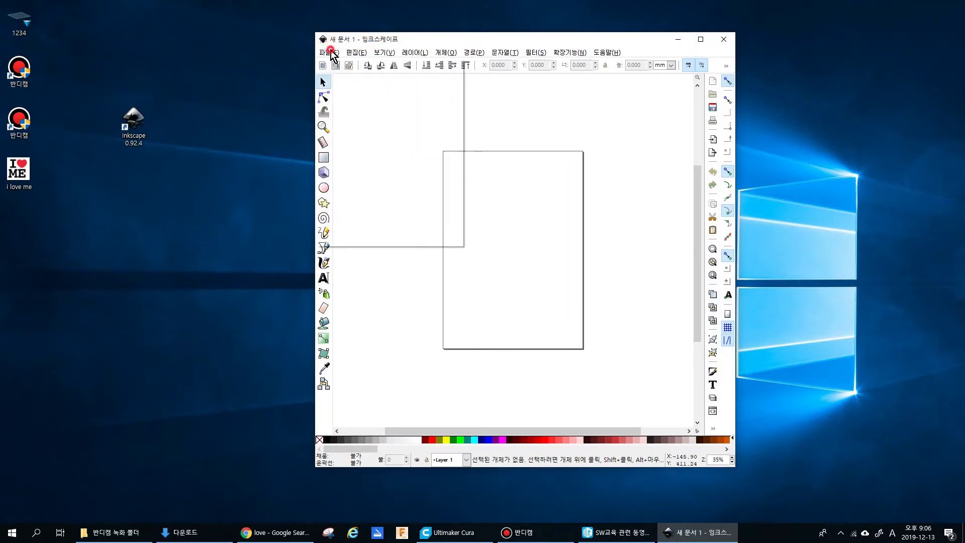
pyautogui.click(344, 87)
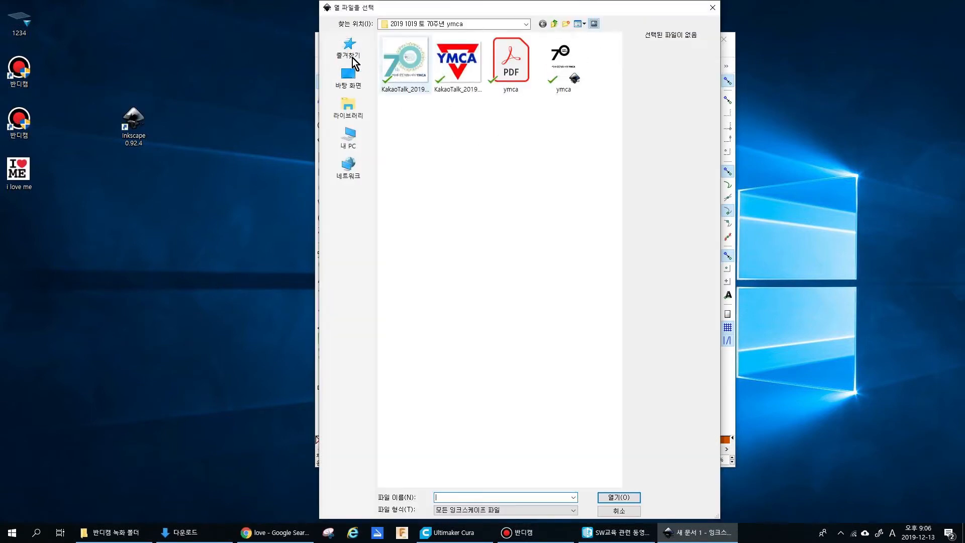
pyautogui.click(354, 85)
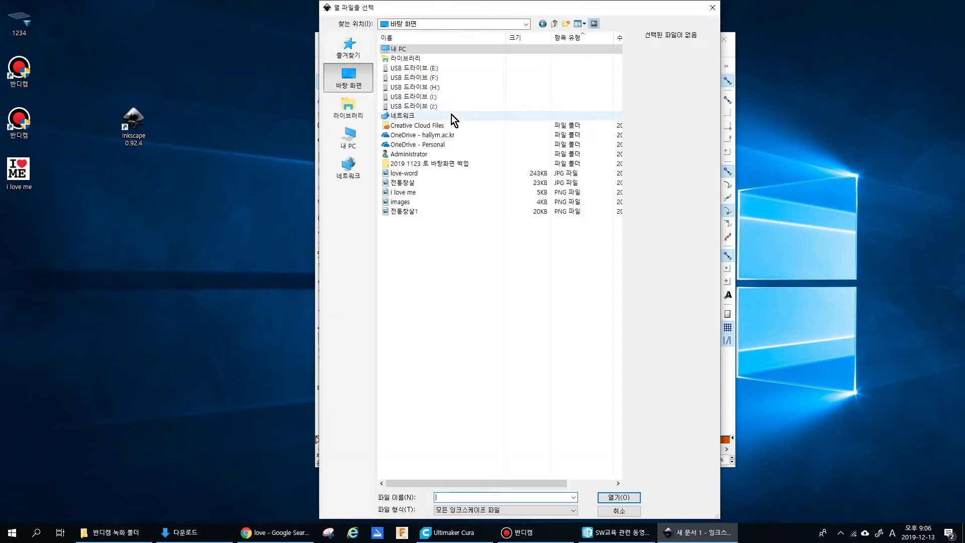
pyautogui.click(404, 192)
pyautogui.doubleClick(405, 193)
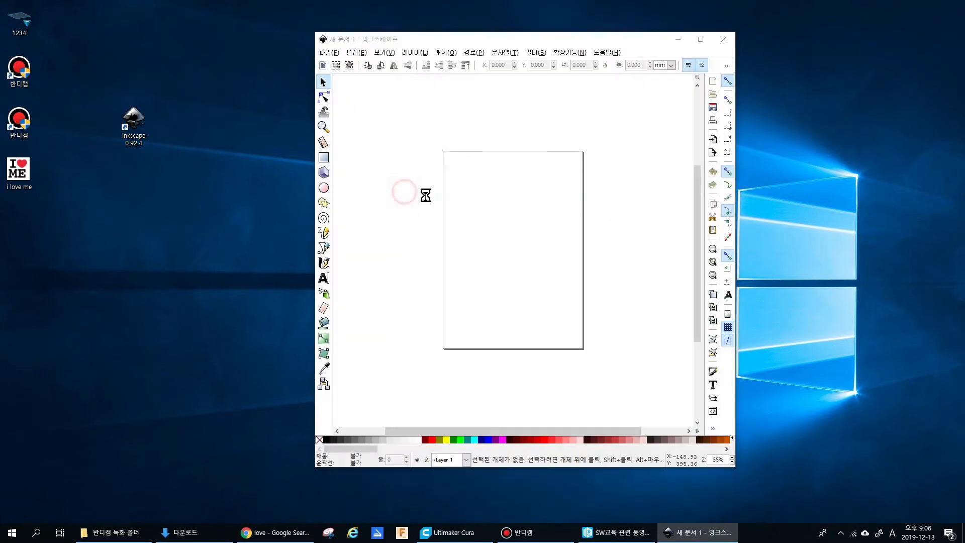
pyautogui.click(568, 323)
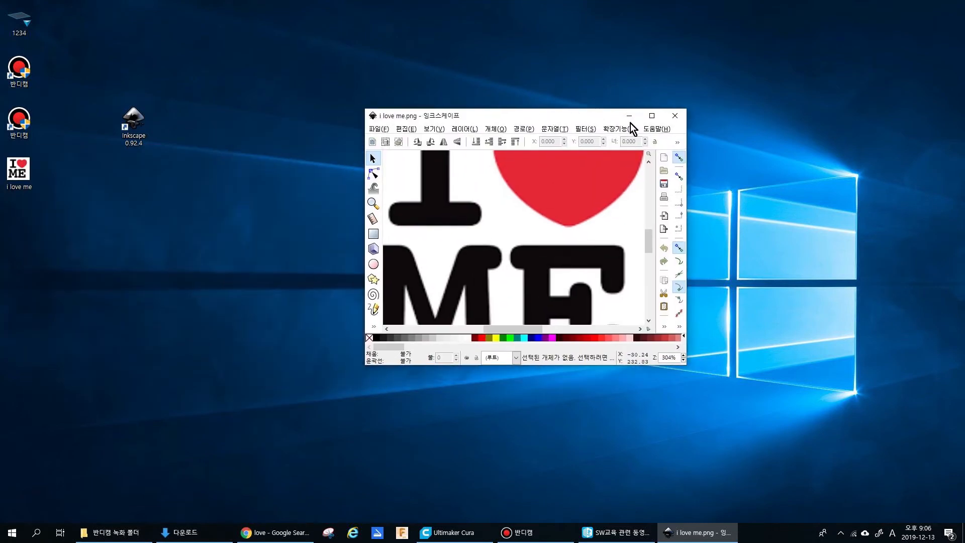
pyautogui.click(652, 116)
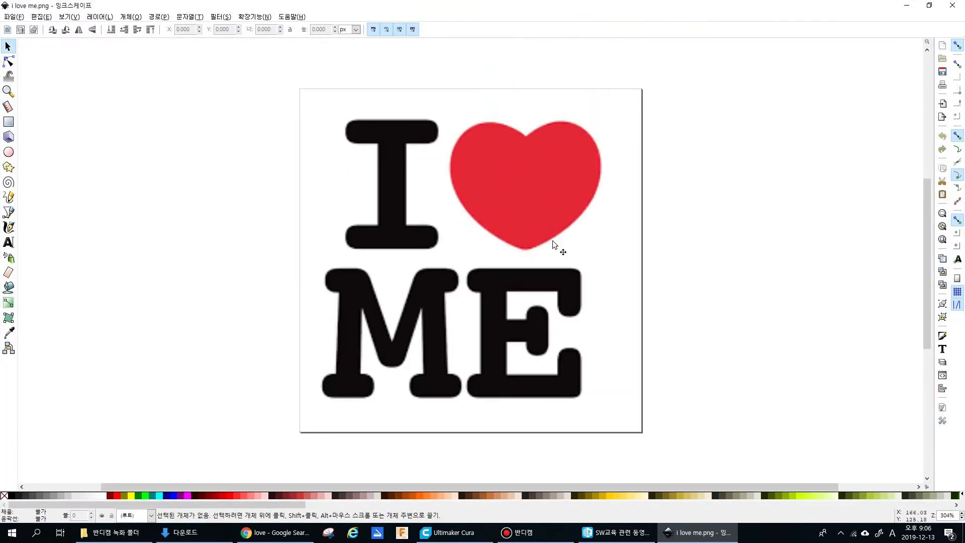
# - Select the imported image, open Trace Bitmap for it, and arrange the dialog and the picture side by side
pyautogui.moveTo(542, 221)
pyautogui.mouseDown()
pyautogui.moveTo(448, 224)
pyautogui.moveTo(539, 234)
pyautogui.moveTo(491, 204)
pyautogui.moveTo(516, 201)
pyautogui.moveTo(531, 227)
pyautogui.mouseUp()
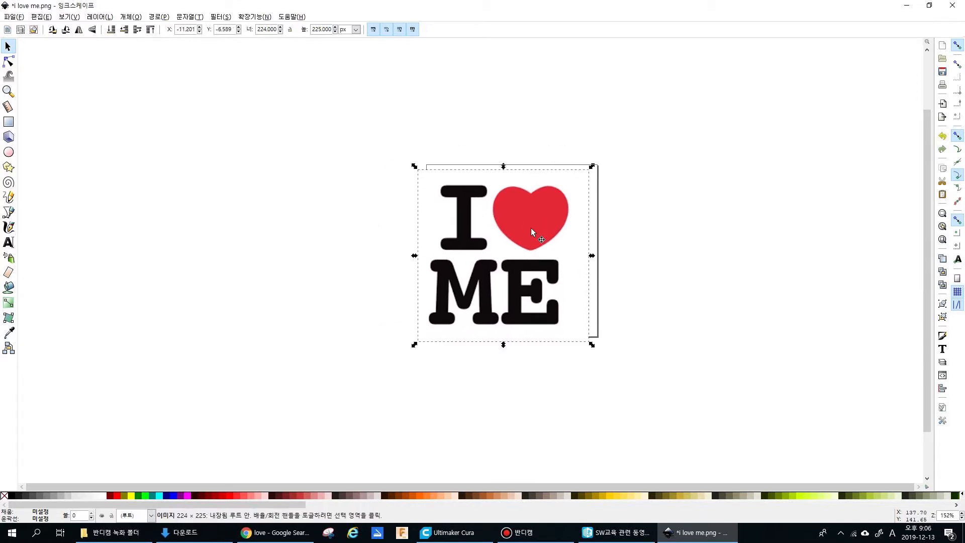
pyautogui.click(157, 16)
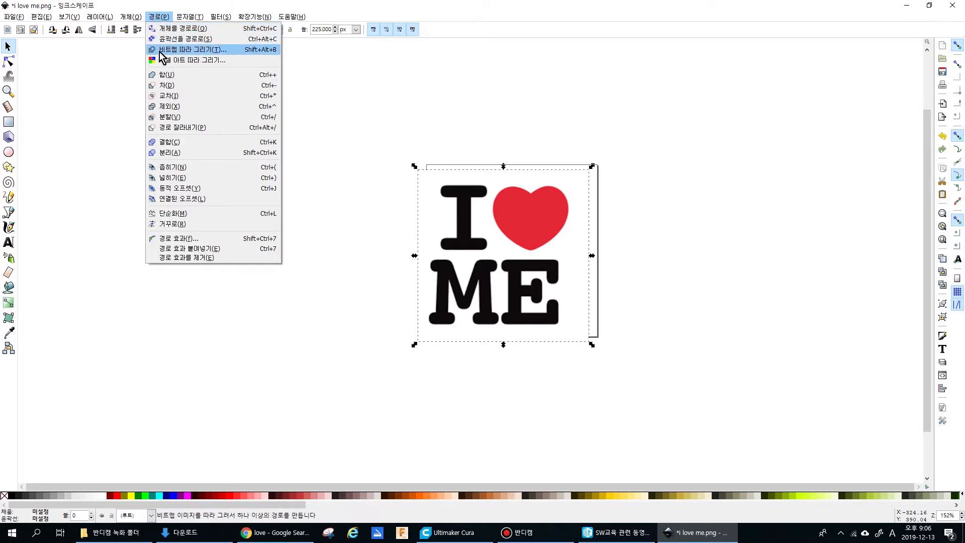
pyautogui.click(200, 50)
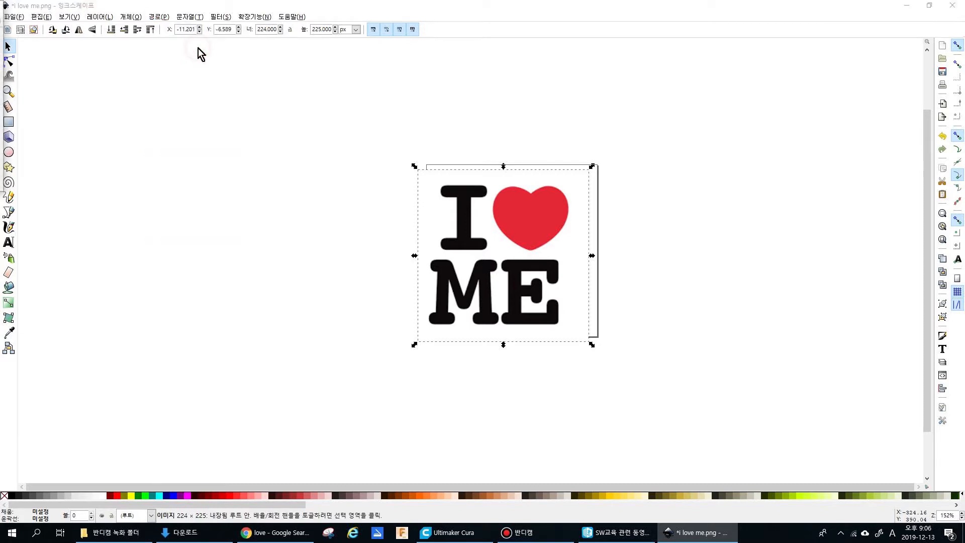
pyautogui.moveTo(148, 121); pyautogui.dragTo(712, 76)
pyautogui.moveTo(463, 203); pyautogui.dragTo(420, 229)
pyautogui.moveTo(490, 224)
pyautogui.mouseDown()
pyautogui.moveTo(454, 169)
pyautogui.moveTo(509, 188)
pyautogui.moveTo(500, 185)
pyautogui.mouseUp()
pyautogui.moveTo(749, 68); pyautogui.dragTo(753, 98)
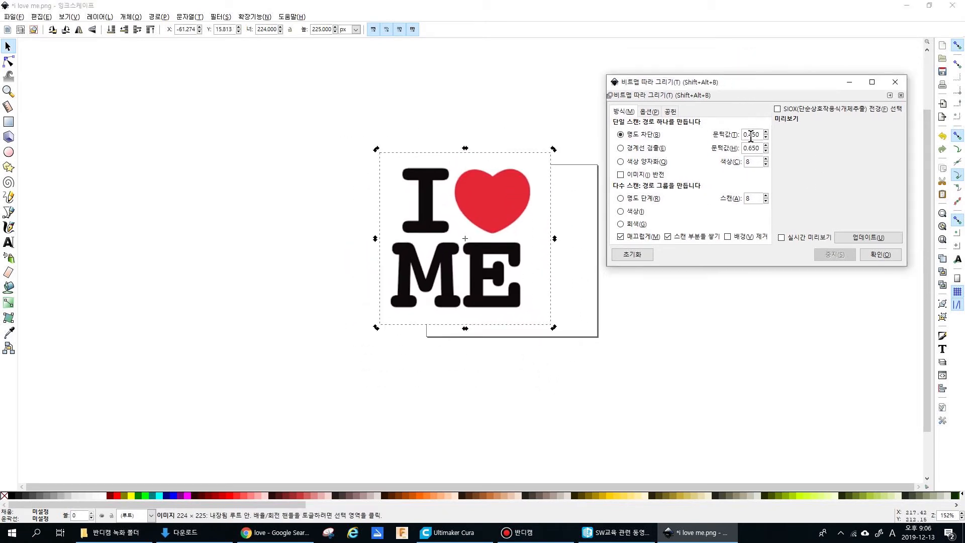
# - Trace the image by brightness cutoff with live preview enabled and the threshold set to 0.460
pyautogui.click(782, 238)
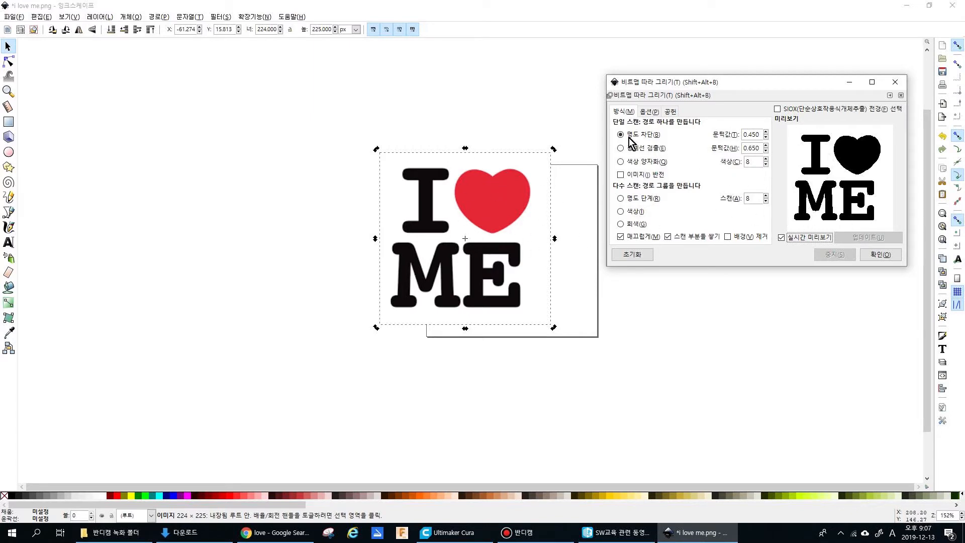
pyautogui.click(765, 138)
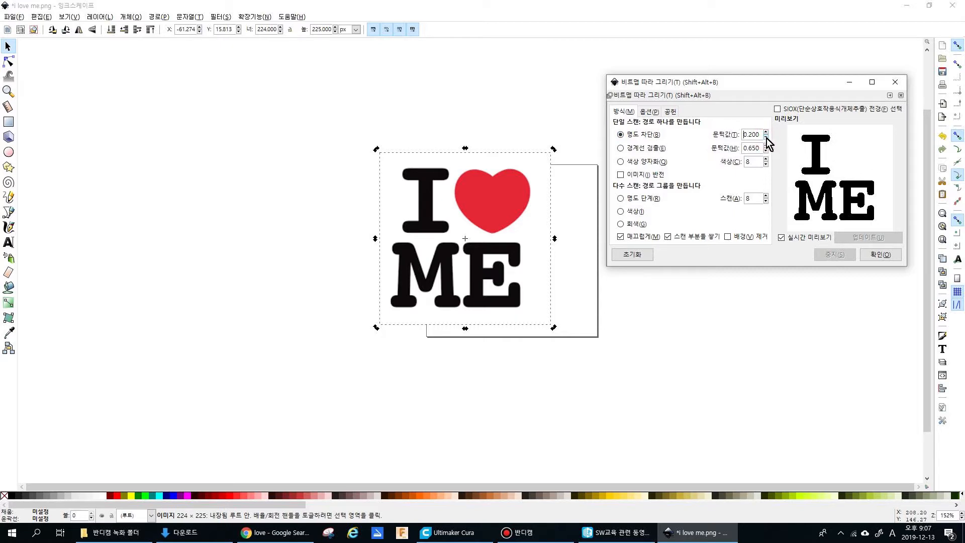
pyautogui.click(766, 132)
pyautogui.click(766, 132)
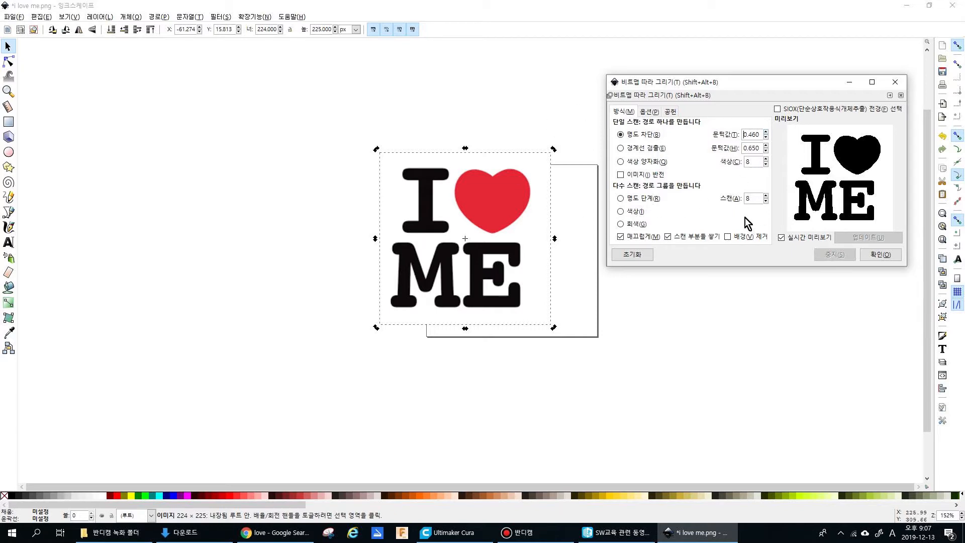
pyautogui.click(873, 255)
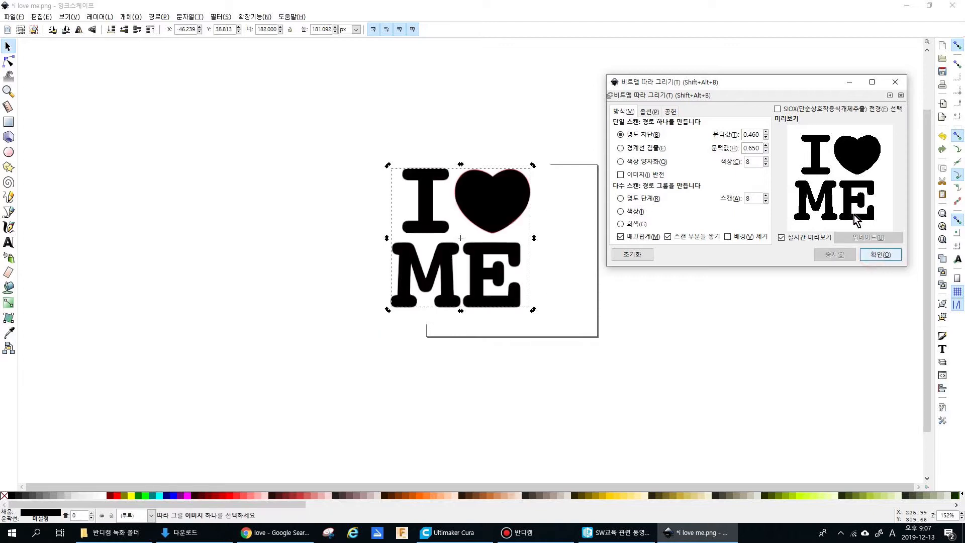
# - Pull the traced black path off the original bitmap and place the two next to each other
pyautogui.click(481, 196)
pyautogui.moveTo(484, 200); pyautogui.dragTo(550, 197)
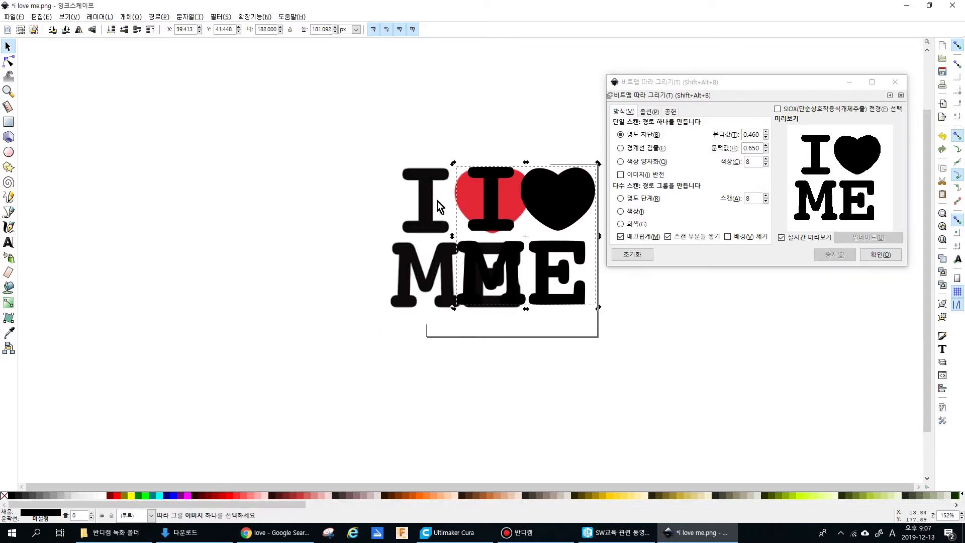
pyautogui.moveTo(424, 196); pyautogui.dragTo(341, 195)
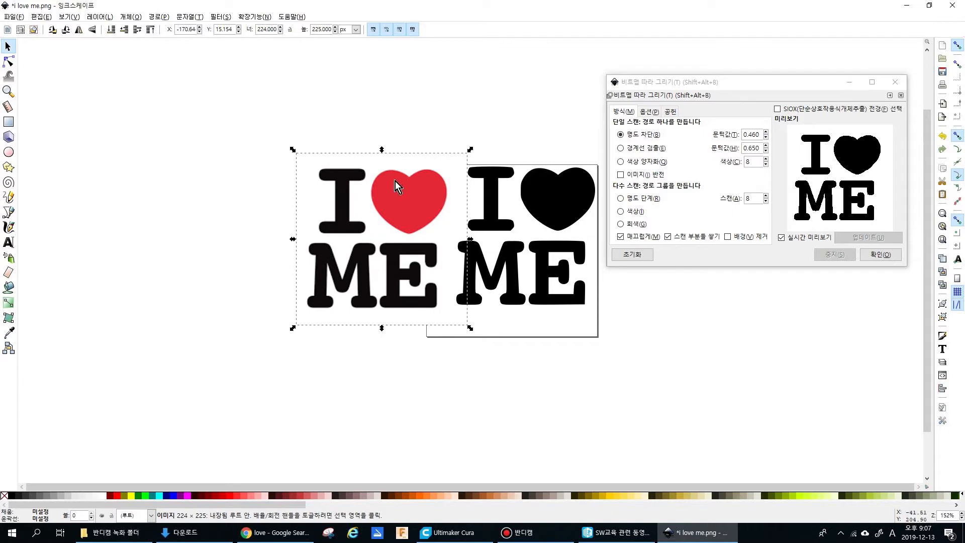
pyautogui.click(486, 120)
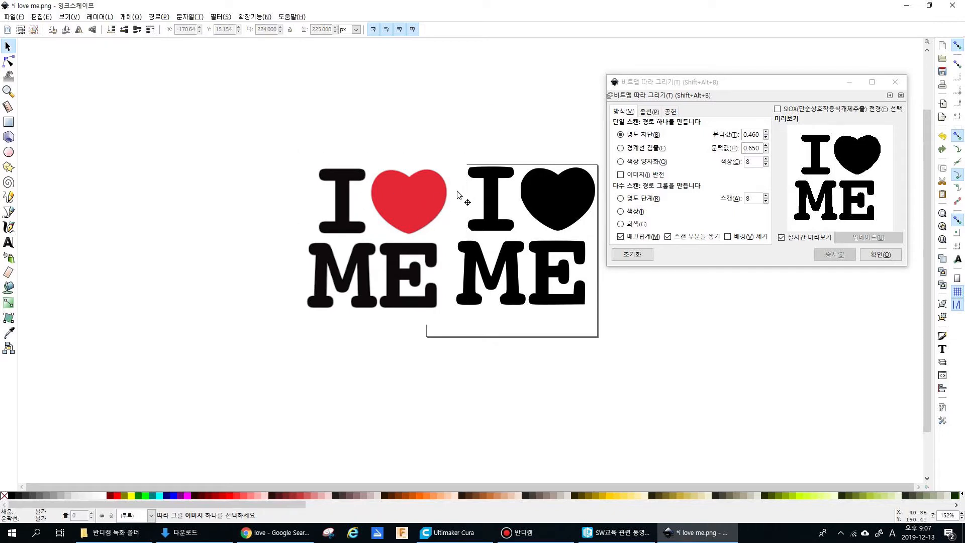
pyautogui.moveTo(553, 196); pyautogui.dragTo(528, 197)
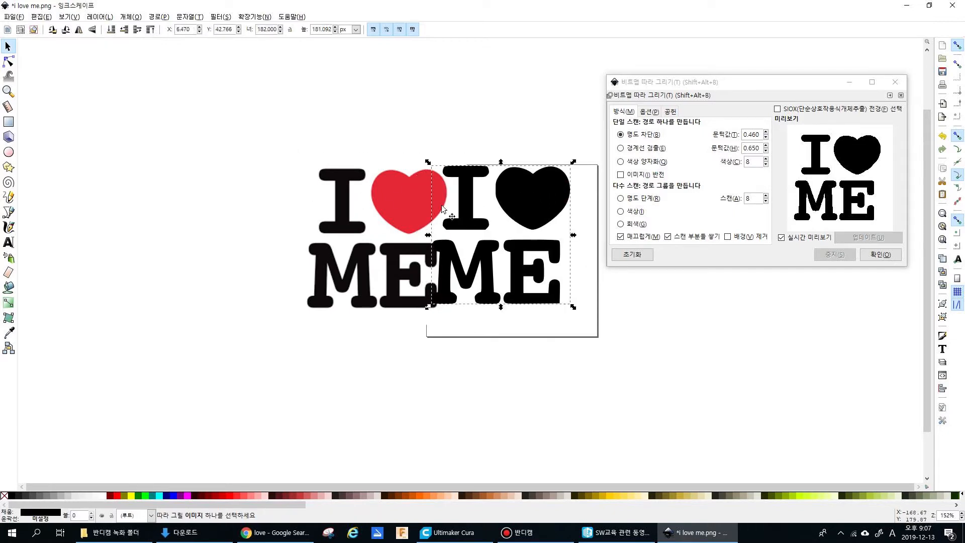
# - Move the traced path clear of the original bitmap and compare the letter edges of both up close
pyautogui.scroll(4, 435, 283)
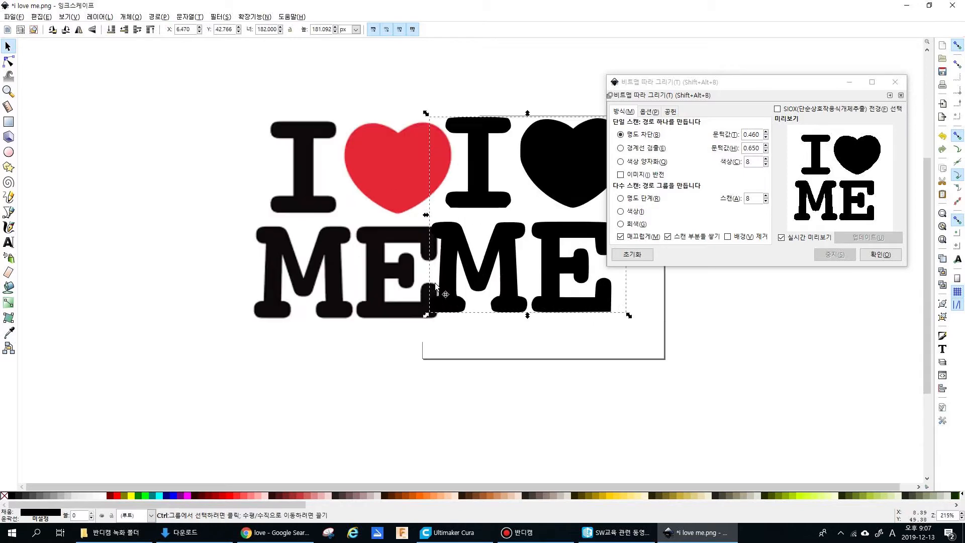
pyautogui.moveTo(449, 252); pyautogui.dragTo(523, 272)
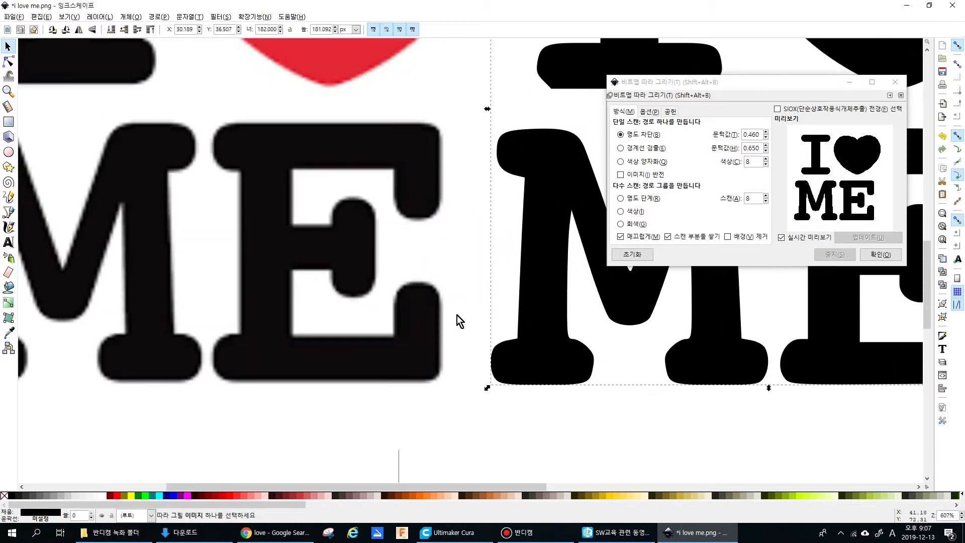
pyautogui.scroll(1, 471, 293)
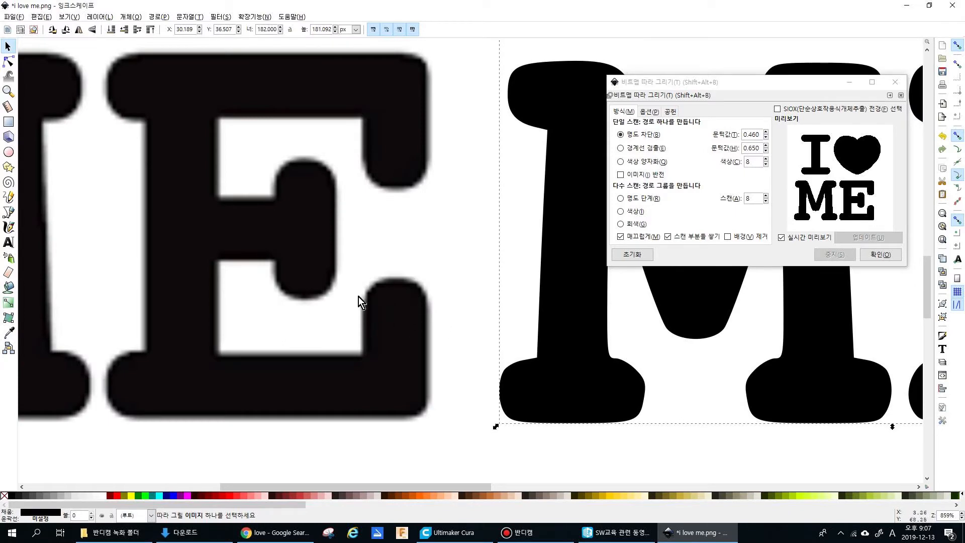
pyautogui.click(584, 314)
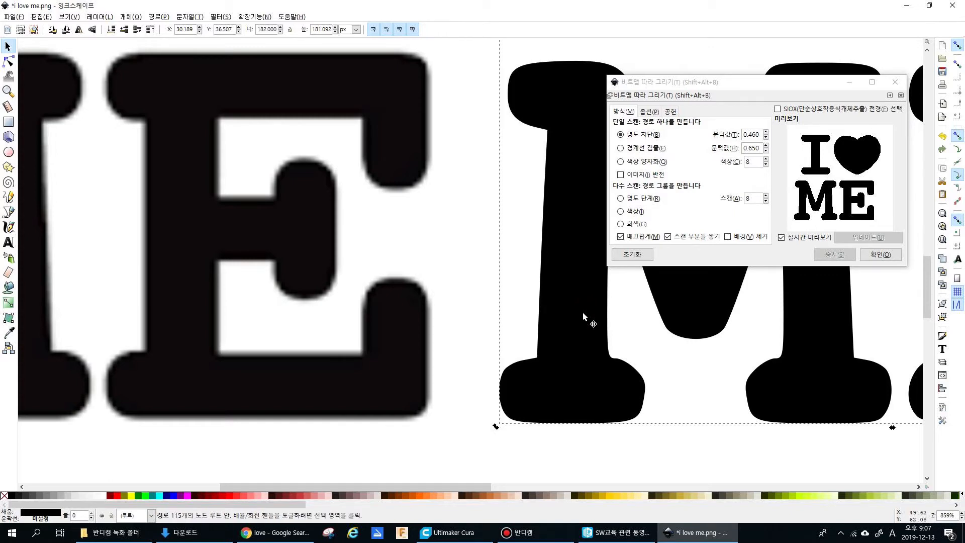
pyautogui.scroll(-3, 584, 314)
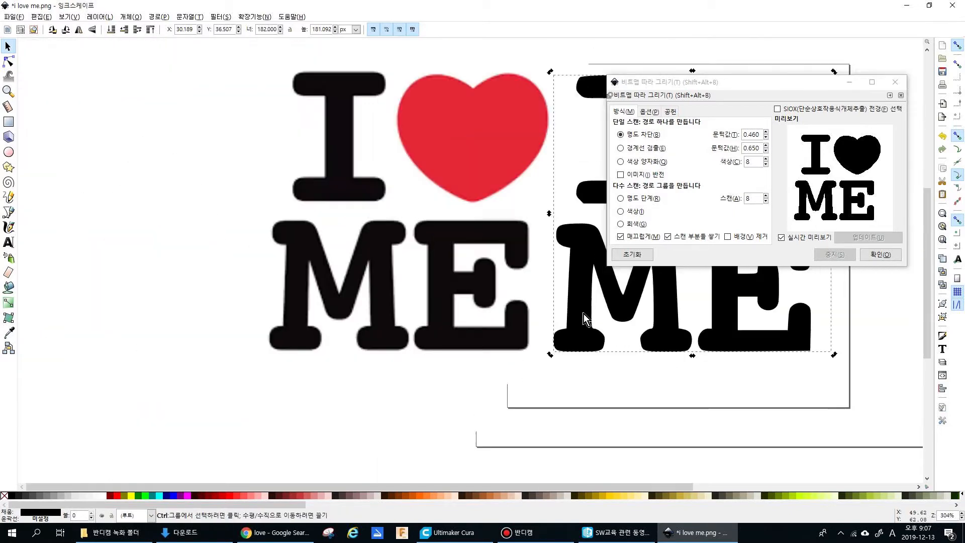
pyautogui.scroll(-3, 584, 315)
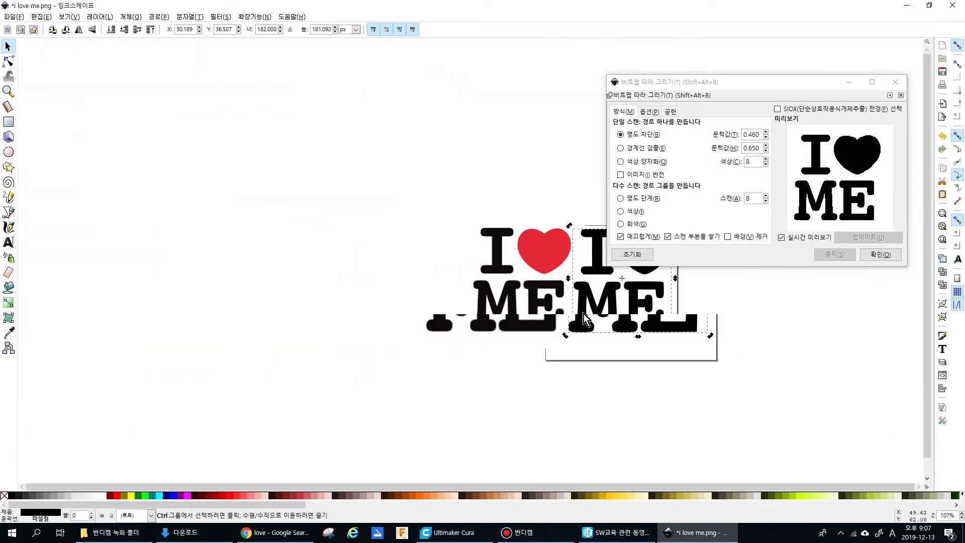
pyautogui.scroll(2, 583, 316)
# - Move the original bitmap away from the traced path and delete it, leaving only the vector version
pyautogui.moveTo(511, 192); pyautogui.dragTo(433, 204)
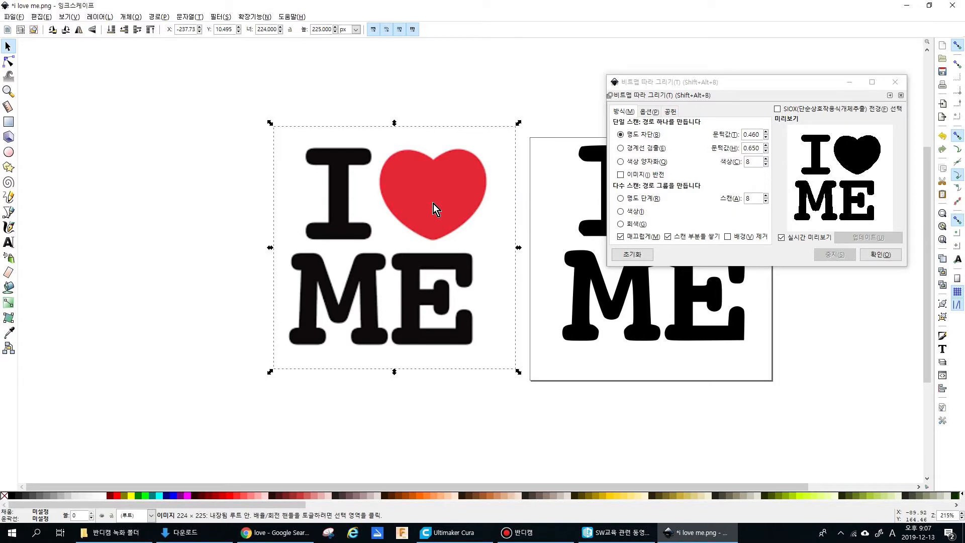
pyautogui.press('Delete')
pyautogui.moveTo(500, 217); pyautogui.dragTo(323, 248)
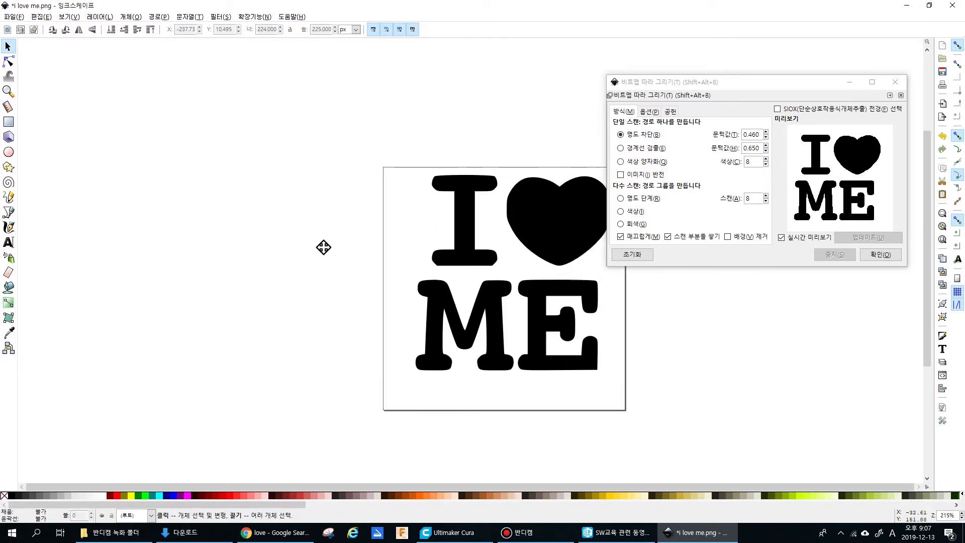
# - Close the bitmap tracing dialog and shrink the traced artwork around its centre to about 70 px wide
pyautogui.moveTo(742, 83); pyautogui.dragTo(679, 90)
pyautogui.click(832, 91)
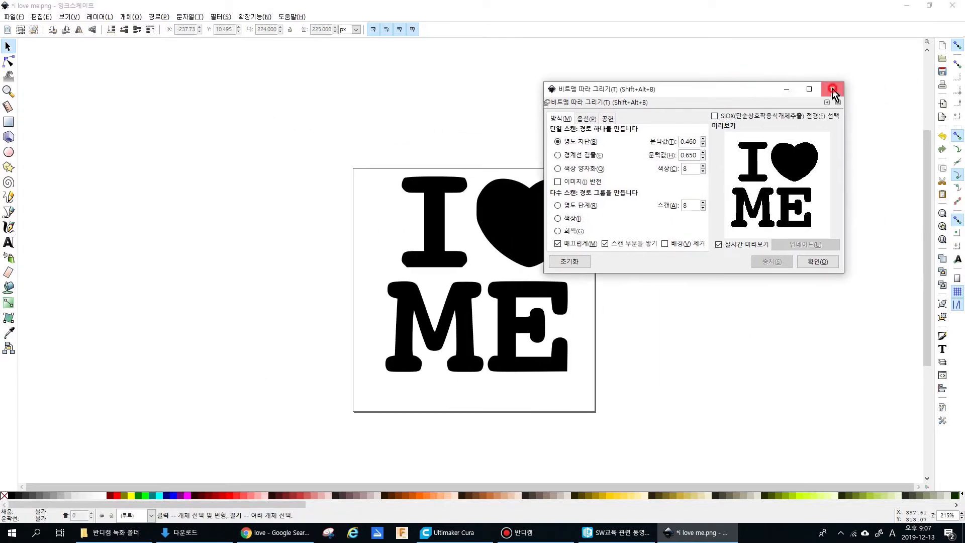
pyautogui.scroll(1, 687, 245)
pyautogui.click(477, 238)
pyautogui.scroll(-3, 502, 225)
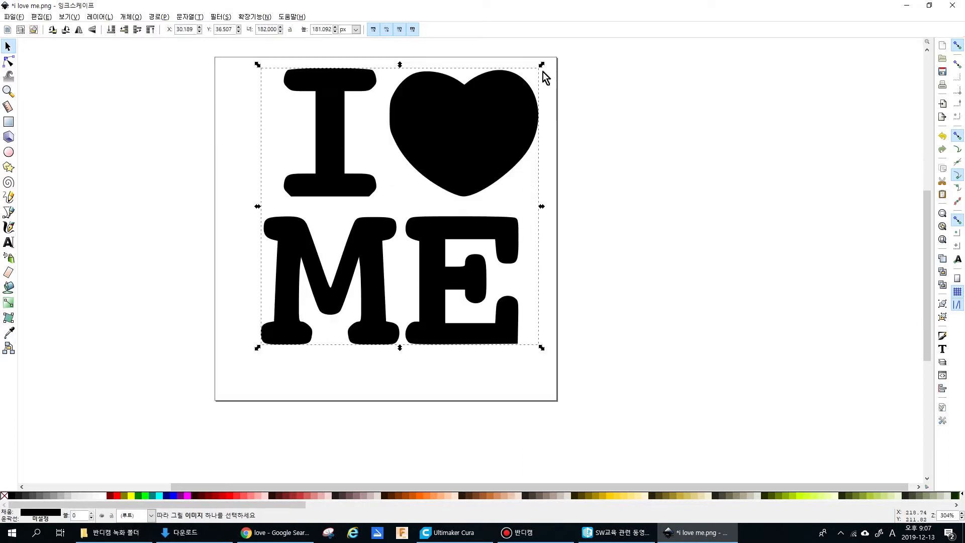
pyautogui.moveTo(542, 66); pyautogui.dragTo(406, 187)
pyautogui.click(455, 218)
pyautogui.click(397, 187)
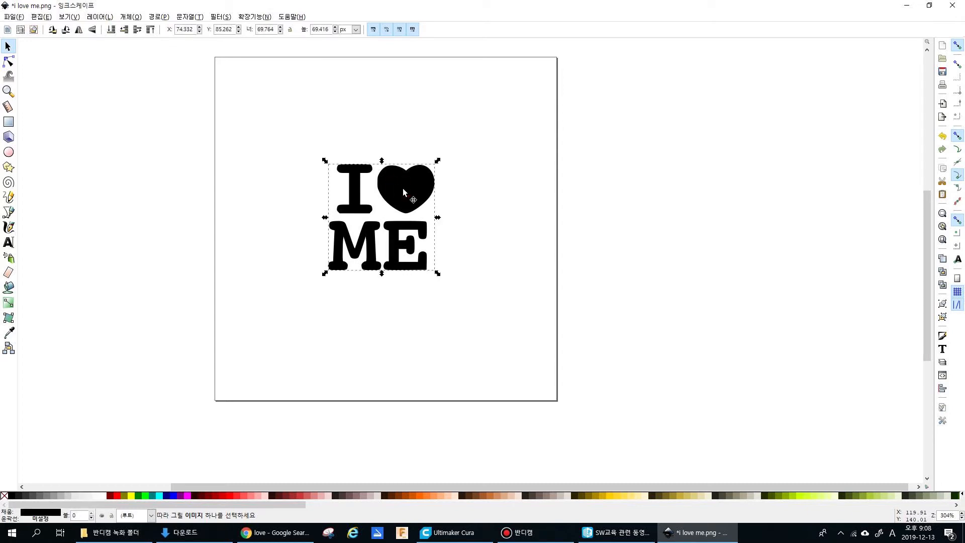
# - Try moving a node on the heart's upper edge and one on the I's stem, undoing each change
pyautogui.click(9, 62)
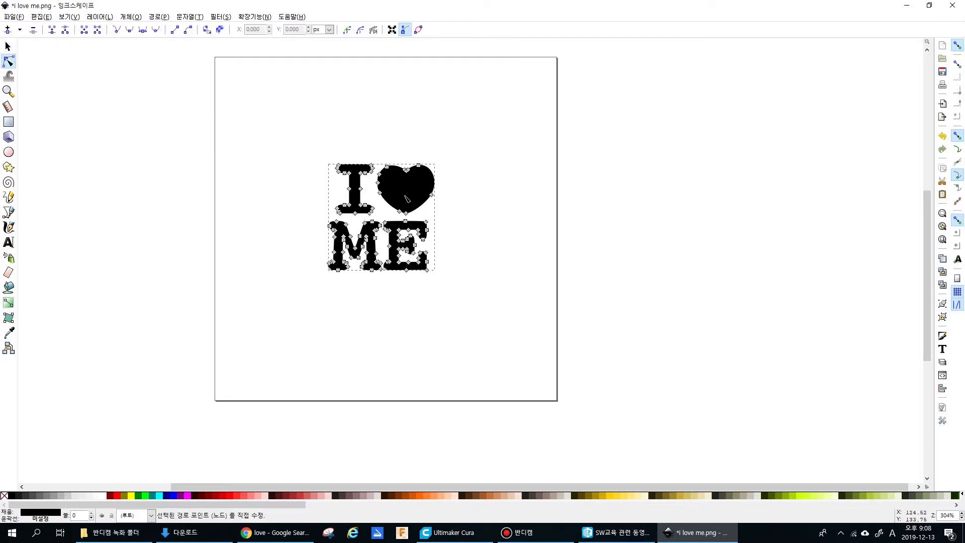
pyautogui.keyDown('ctrl'); pyautogui.scroll(3, 407, 198); pyautogui.keyUp('ctrl')
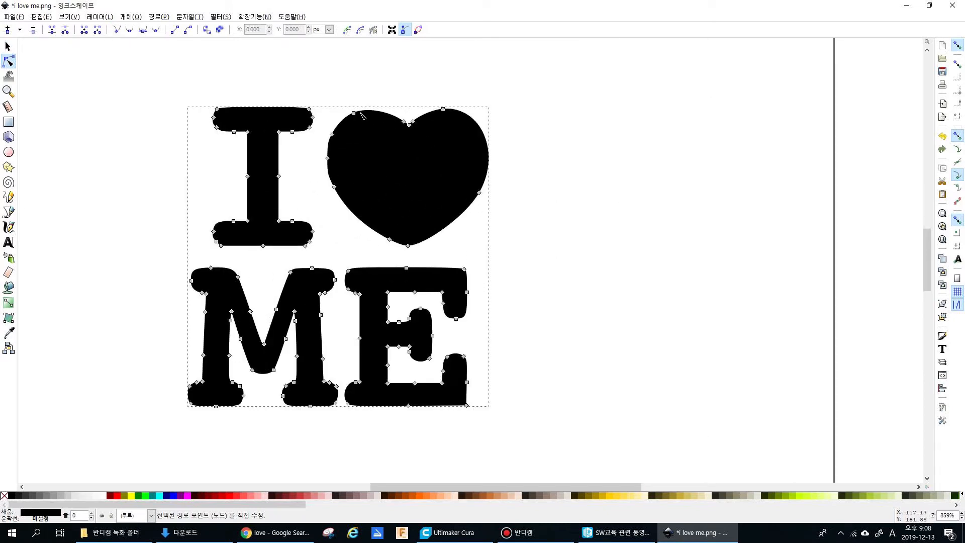
pyautogui.moveTo(354, 113); pyautogui.dragTo(390, 146)
pyautogui.hotkey('ctrl', 'z')
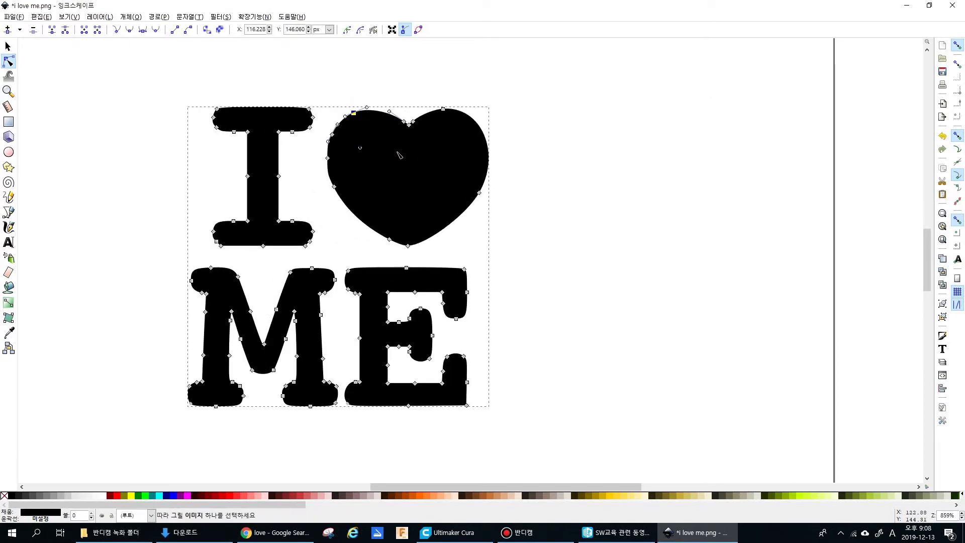
pyautogui.moveTo(279, 176); pyautogui.dragTo(264, 177)
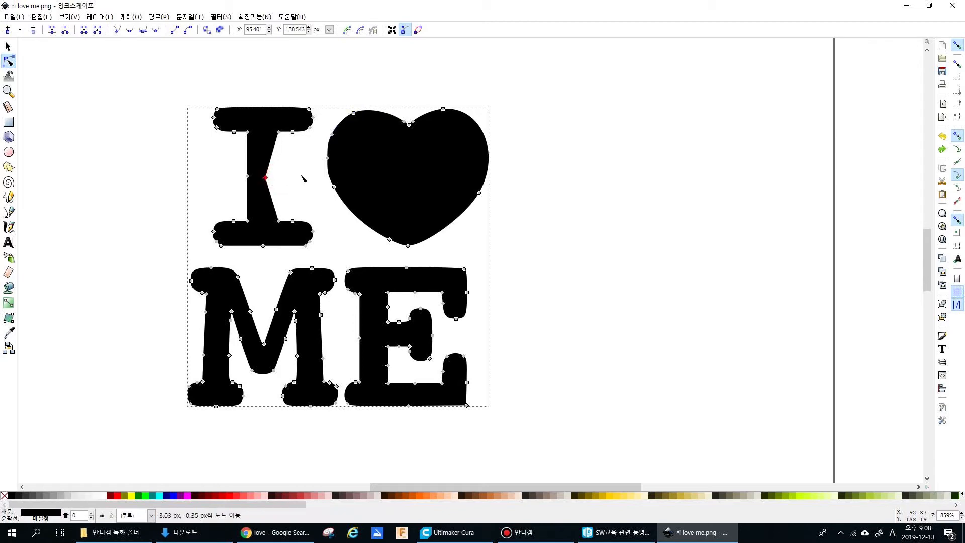
pyautogui.hotkey('ctrl', 'z')
pyautogui.click(602, 223)
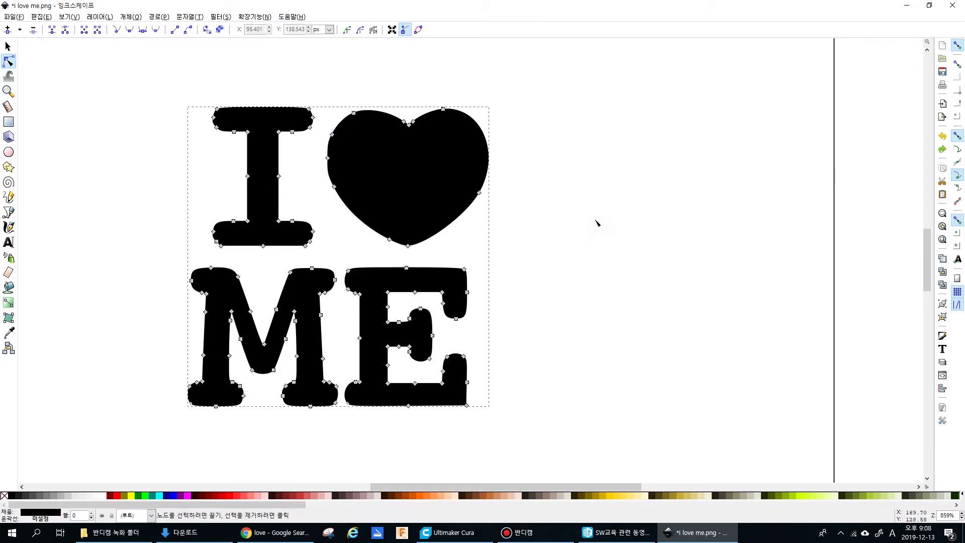
# - Try erasing a short notch into the heart's lower-right edge and undo it
pyautogui.click(9, 272)
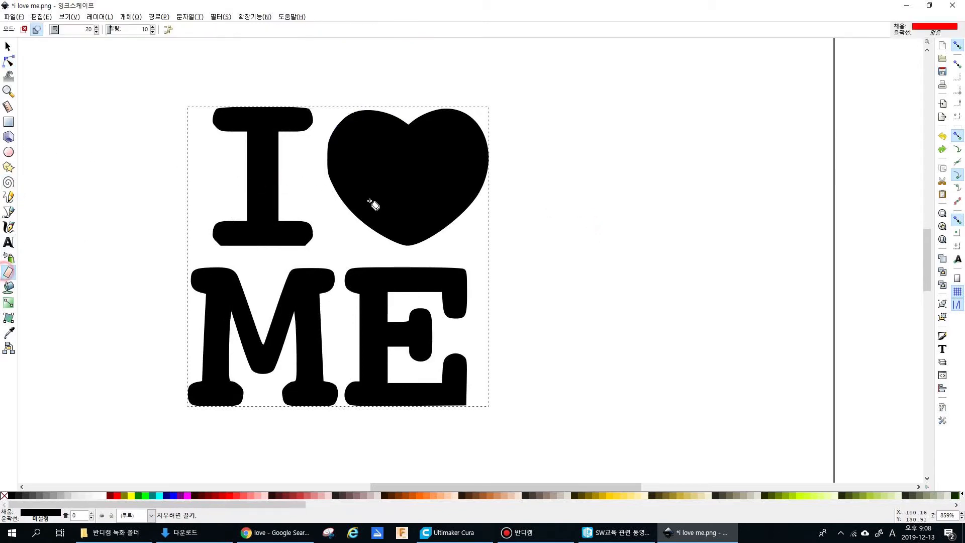
pyautogui.moveTo(471, 222); pyautogui.dragTo(441, 192)
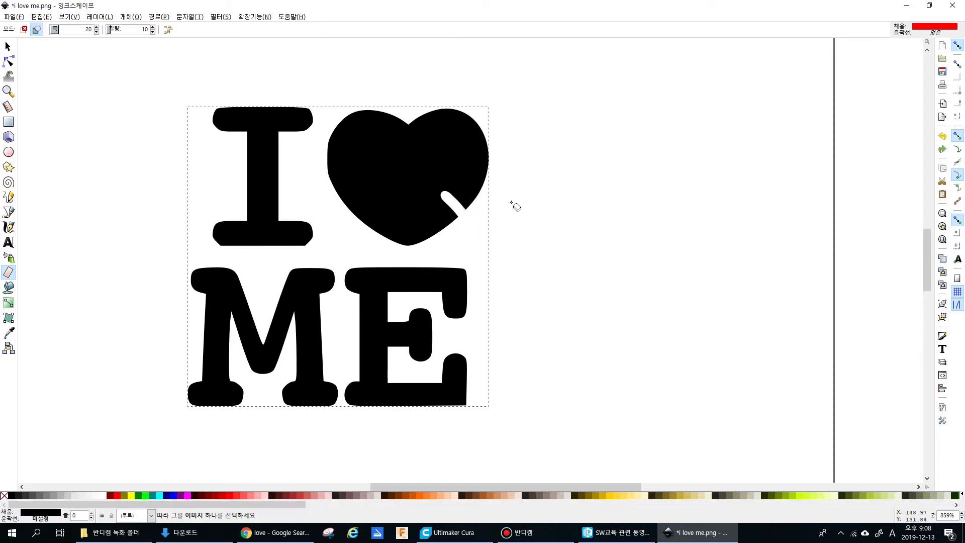
pyautogui.hotkey('ctrl', 'z')
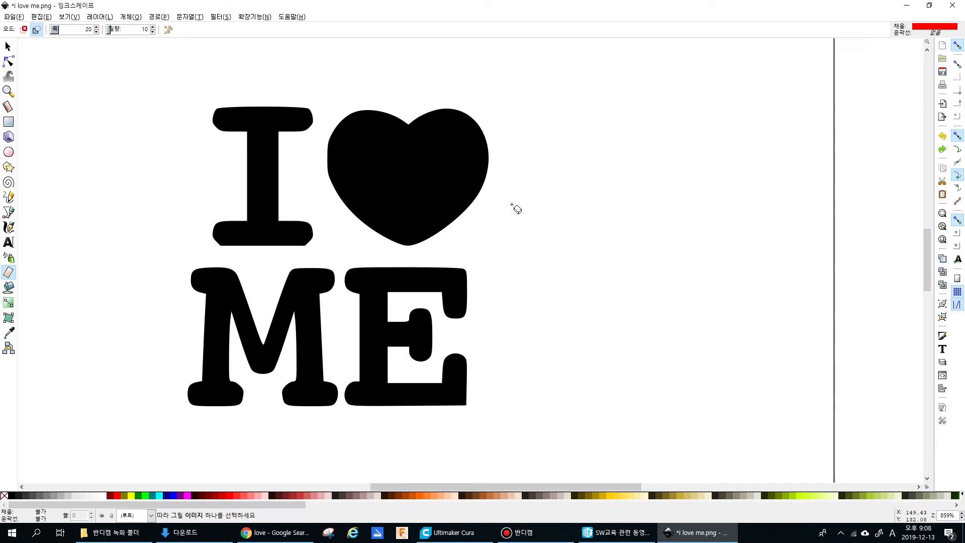
pyautogui.scroll(-2, 515, 208)
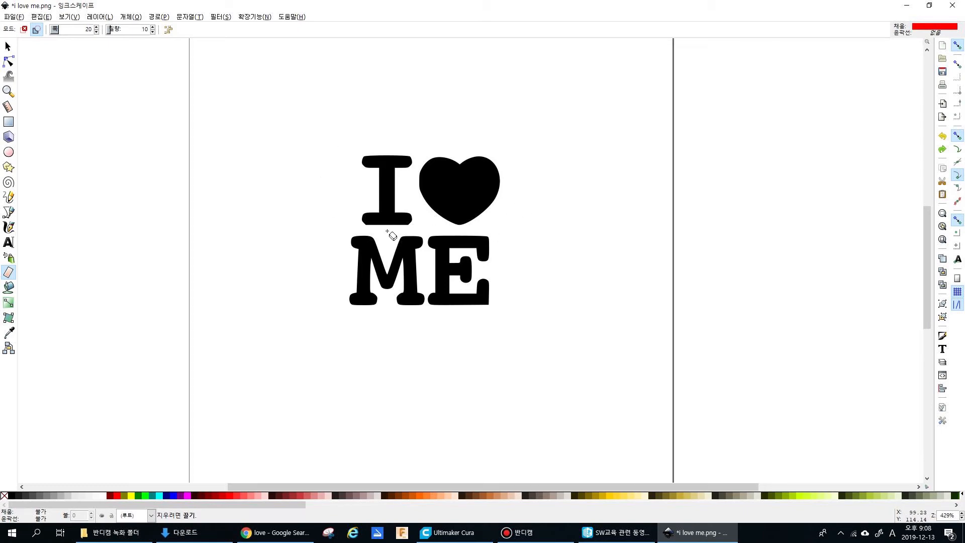
# - Save the document, and also save it on the desktop as "i love me" in Inkscape SVG format
pyautogui.click(12, 16)
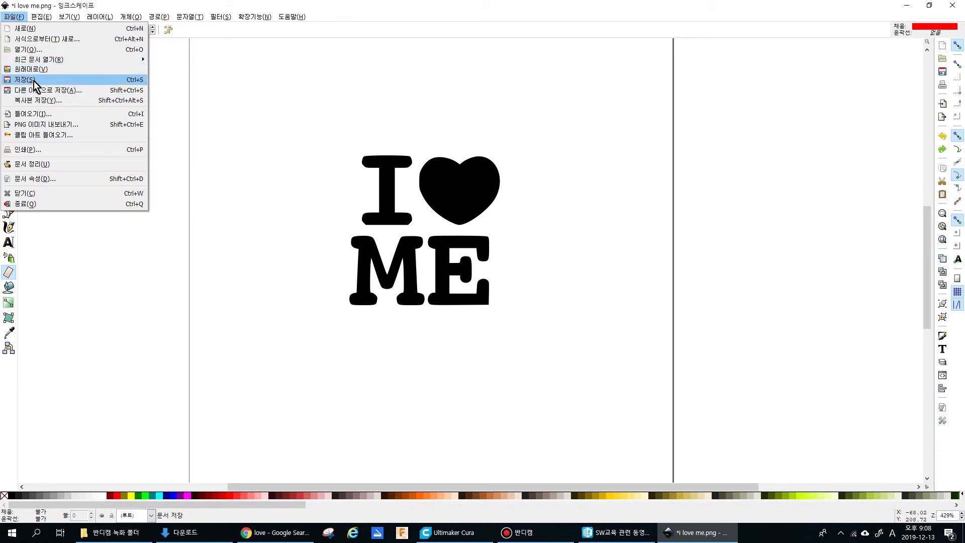
pyautogui.click(34, 80)
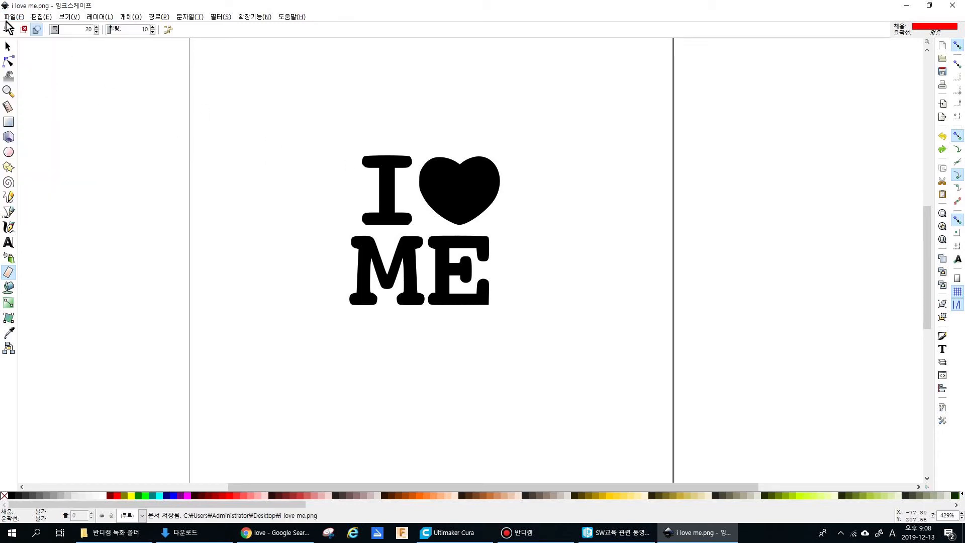
pyautogui.click(13, 17)
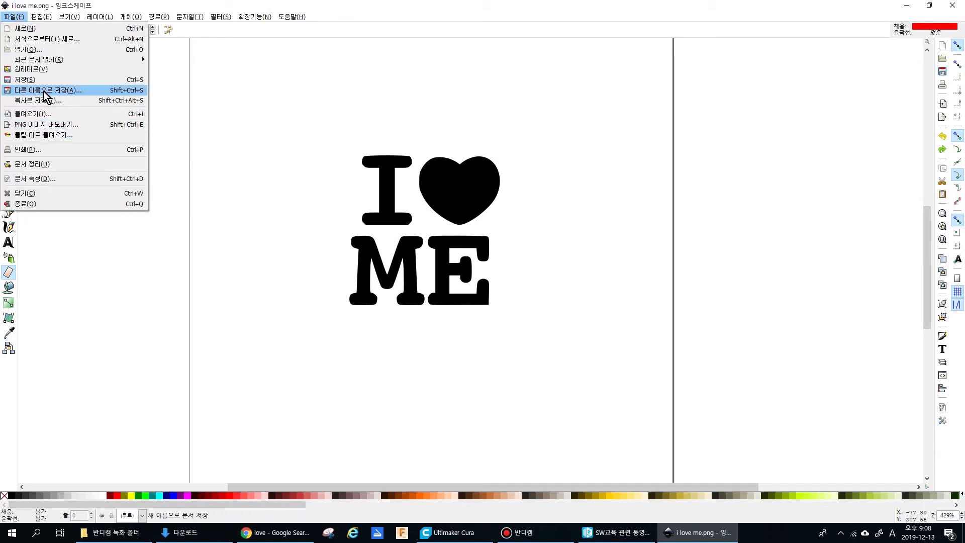
pyautogui.click(46, 91)
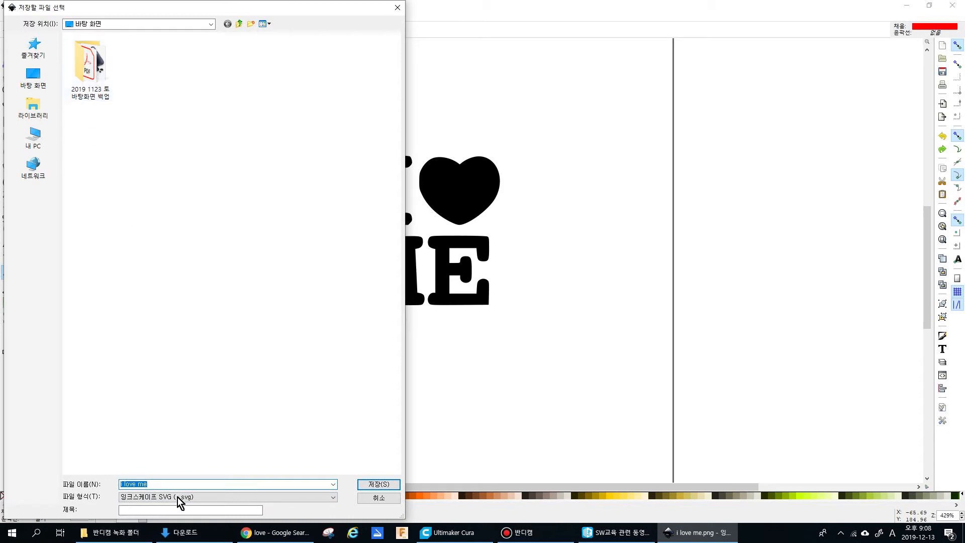
pyautogui.click(365, 485)
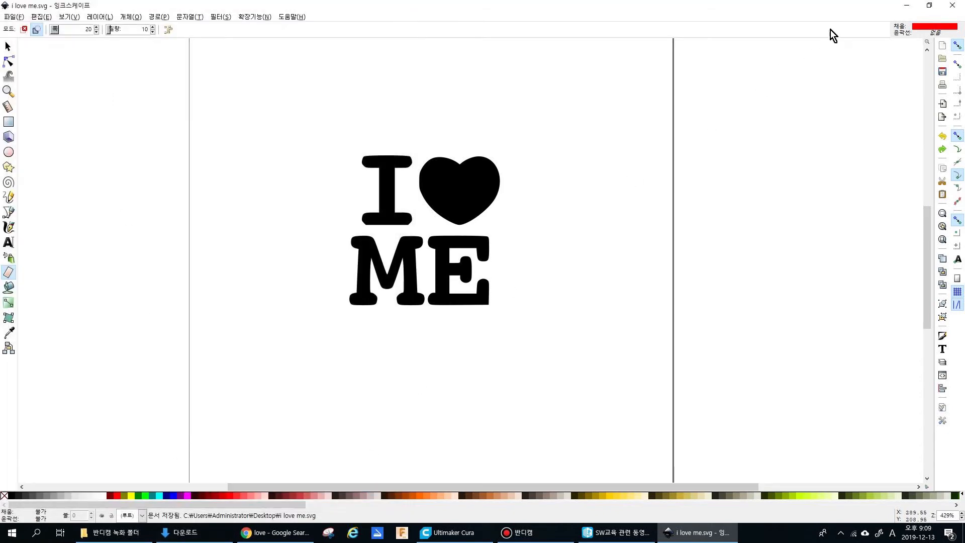
# - Minimize the drawing, switch to Tinkercad in Chrome and create a new 3D design
pyautogui.click(907, 5)
pyautogui.click(266, 534)
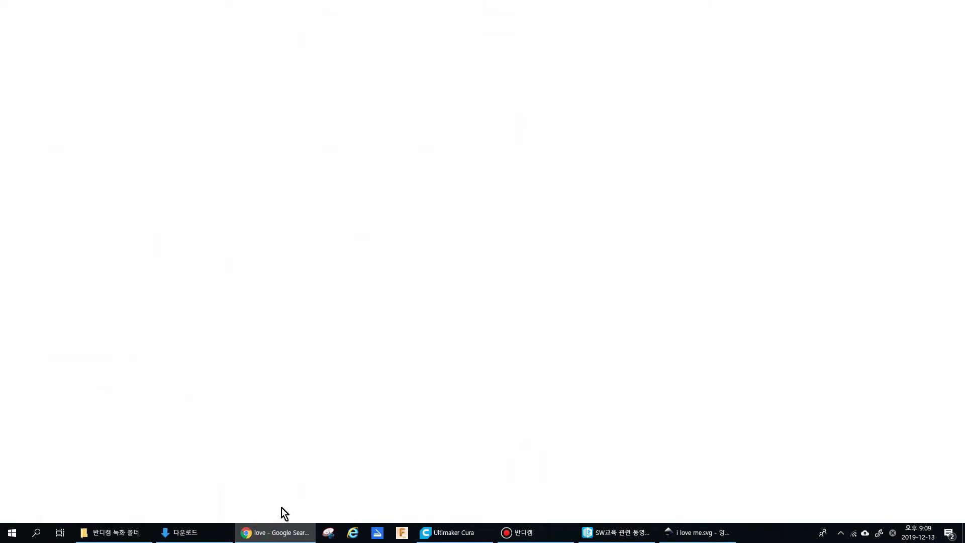
pyautogui.click(66, 8)
pyautogui.click(168, 125)
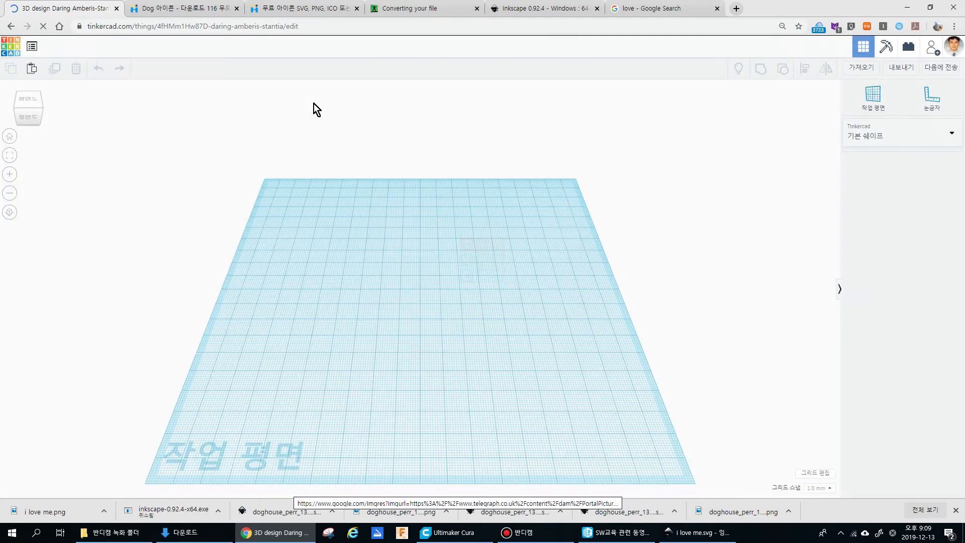
# - Rename the new design as "i love me"
pyautogui.click(106, 49)
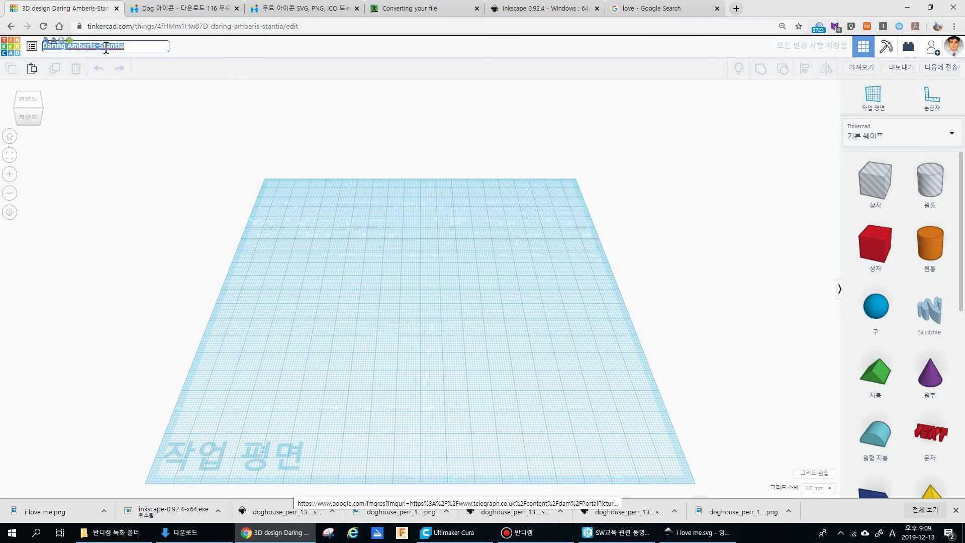
pyautogui.write('i love me')
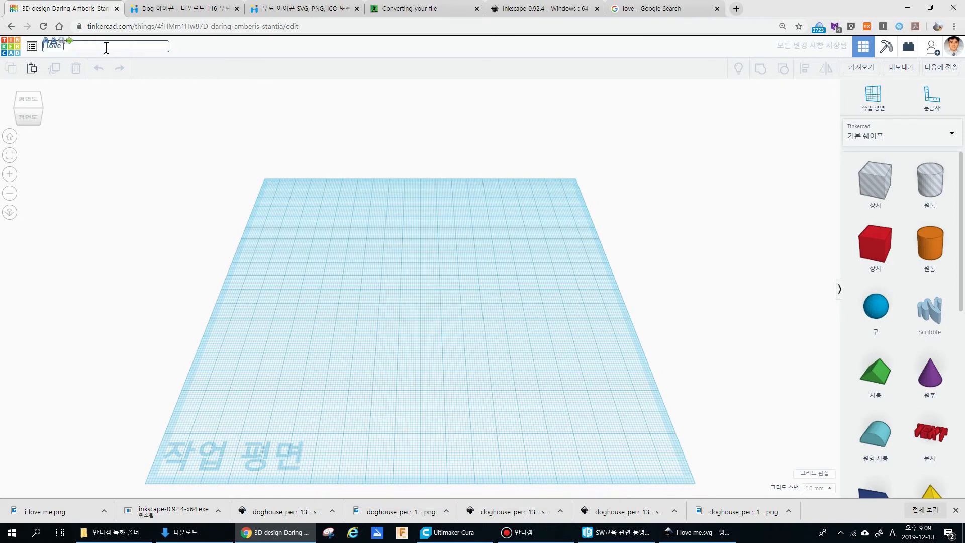
pyautogui.press('Return')
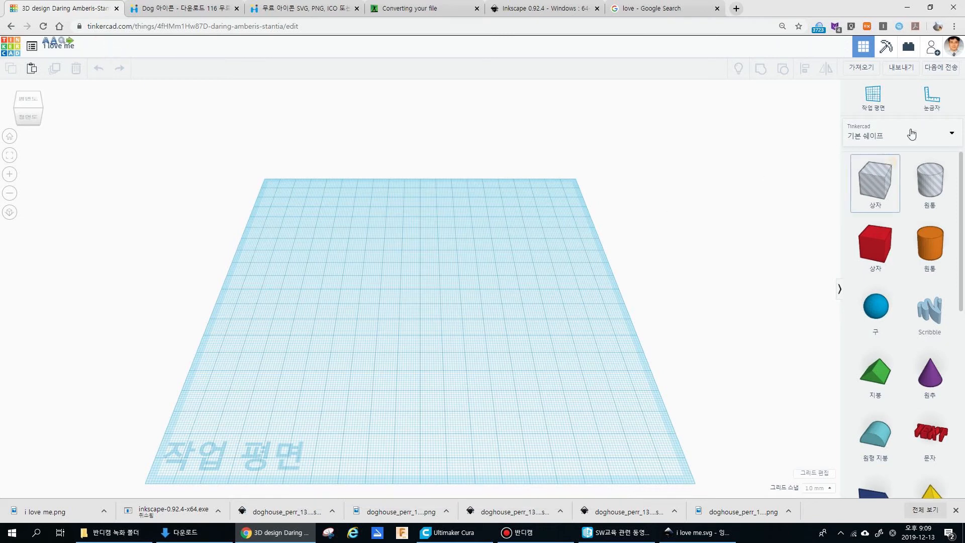
# - Choose the "i love me" SVG file from the desktop as the shape to import
pyautogui.click(862, 68)
pyautogui.click(496, 266)
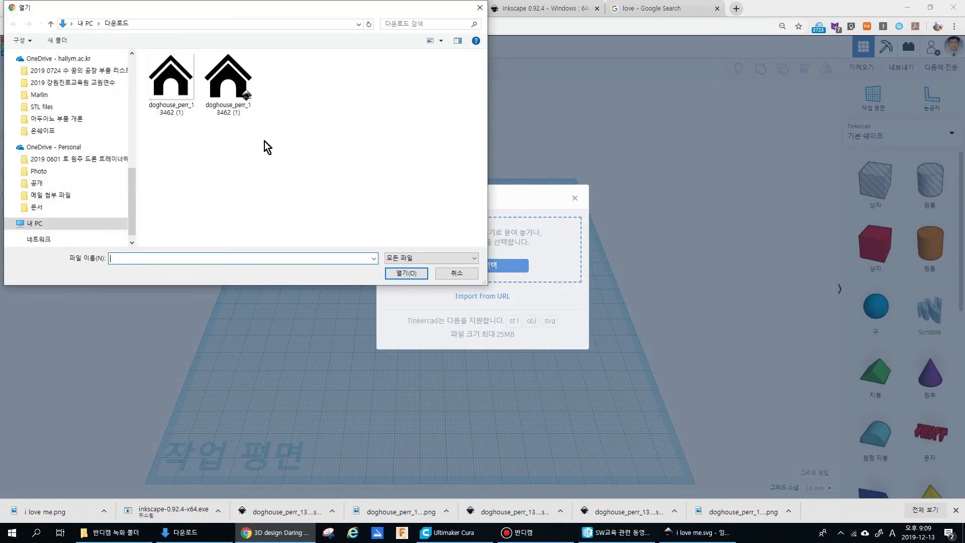
pyautogui.scroll(5, 134, 119)
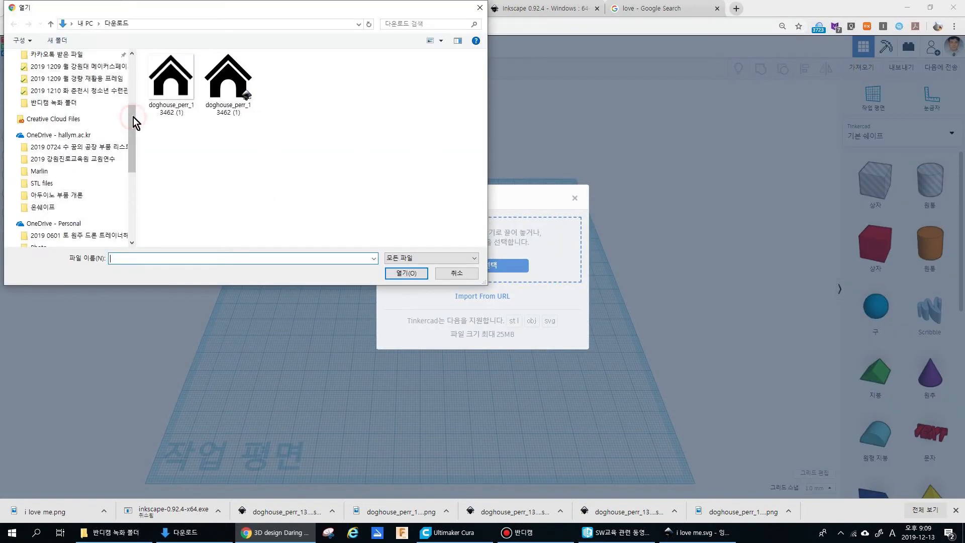
pyautogui.click(65, 76)
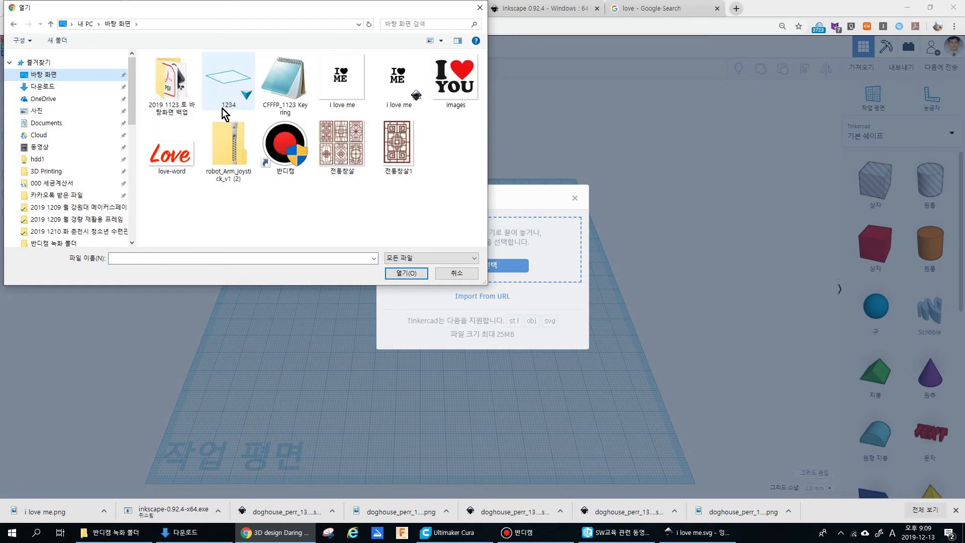
pyautogui.doubleClick(399, 80)
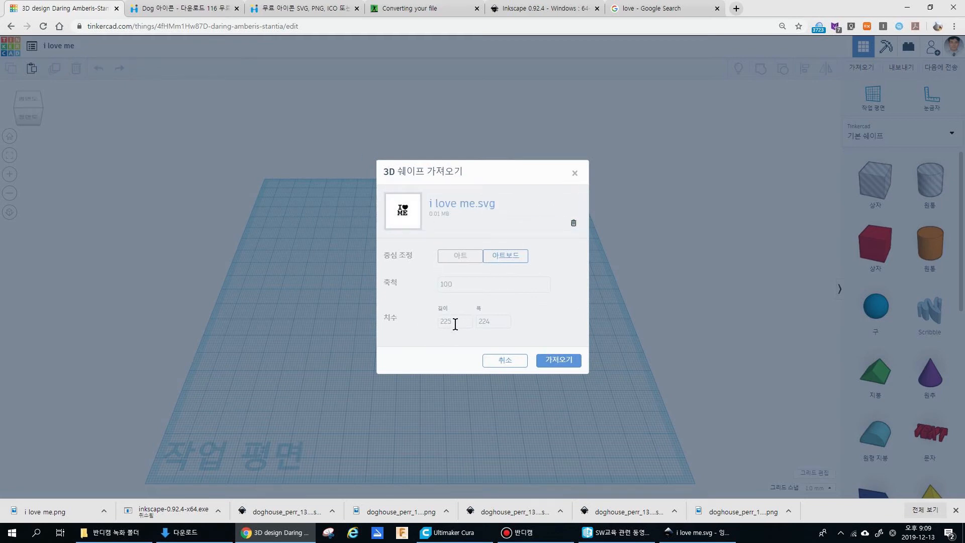
# - Import the SVG centred on the art instead of the artboard, with the scale set to 75
pyautogui.click(459, 260)
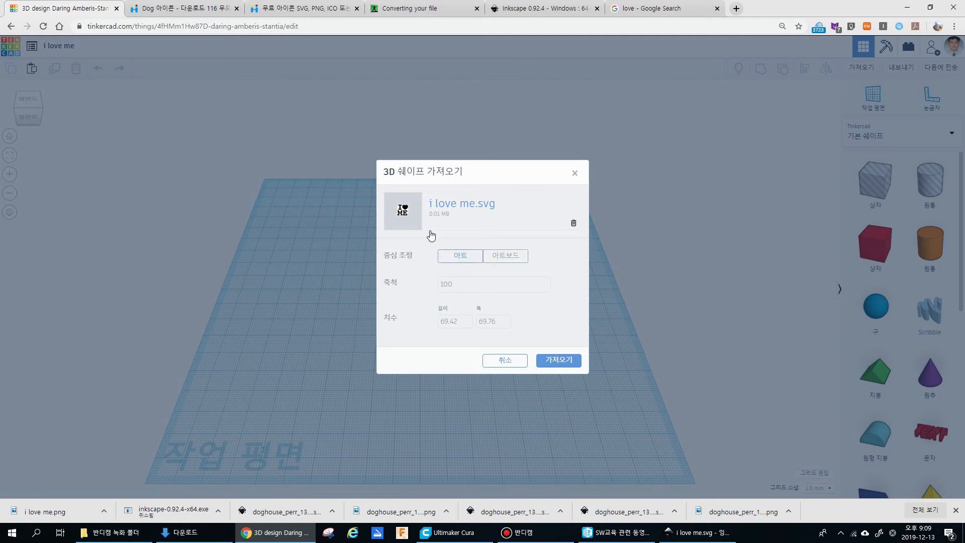
pyautogui.click(466, 322)
pyautogui.click(490, 321)
pyautogui.click(461, 287)
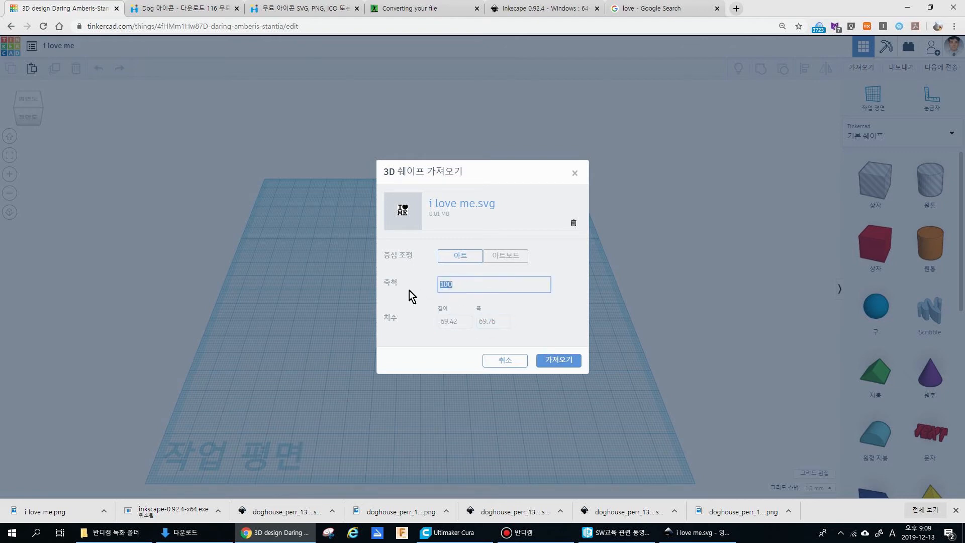
pyautogui.write('80')
pyautogui.moveTo(478, 287); pyautogui.dragTo(443, 285)
pyautogui.write('75')
pyautogui.click(571, 363)
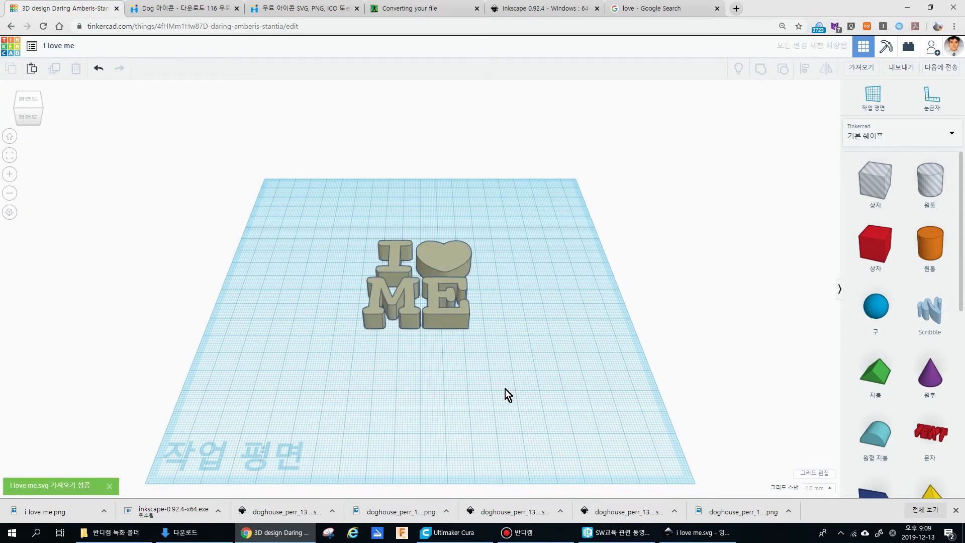
# - Reduce the height of the imported lettering so it becomes a thin raised shape on the workplane
pyautogui.click(433, 283)
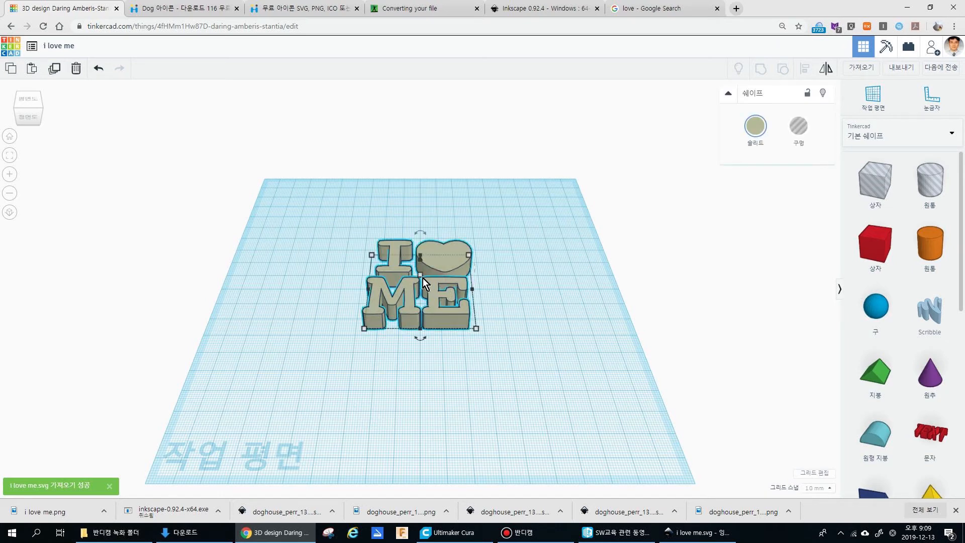
pyautogui.moveTo(421, 276); pyautogui.dragTo(420, 285)
pyautogui.click(520, 292)
pyautogui.moveTo(536, 306); pyautogui.dragTo(536, 351)
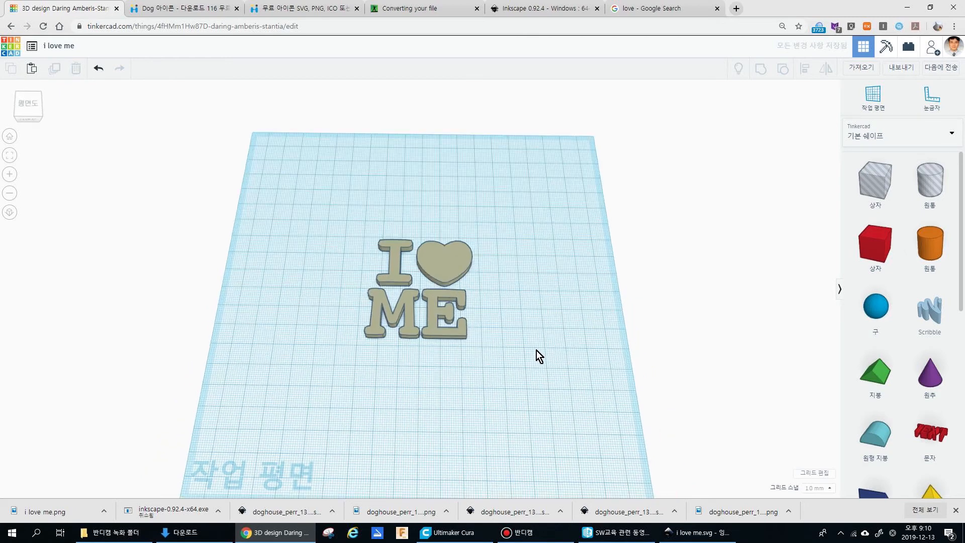
# - Add a red box at the lettering and resize it into a thin backing plate about 69 mm long beneath all letters
pyautogui.moveTo(875, 244); pyautogui.dragTo(374, 239)
pyautogui.moveTo(569, 256); pyautogui.dragTo(568, 199)
pyautogui.moveTo(376, 230); pyautogui.dragTo(497, 335)
pyautogui.click(586, 333)
pyautogui.moveTo(610, 327); pyautogui.dragTo(578, 347)
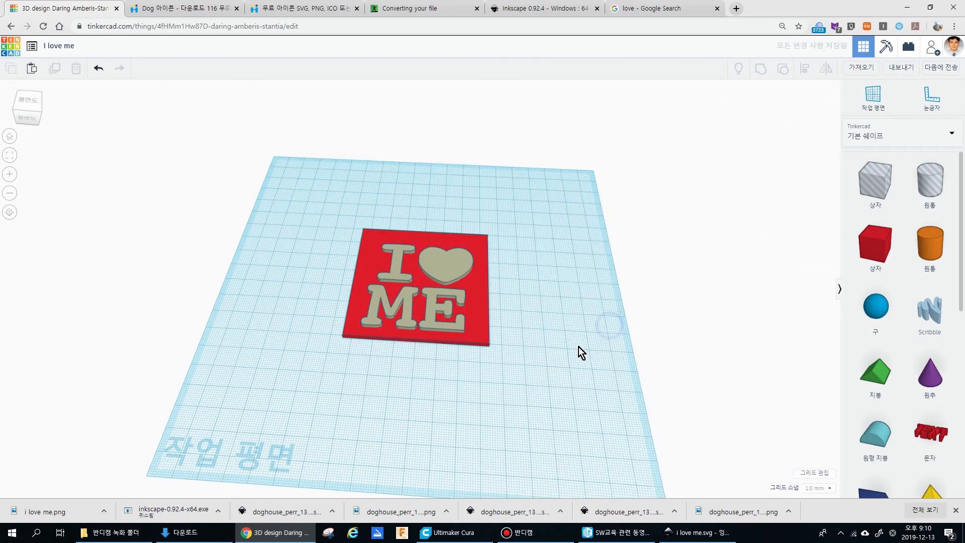
# - Narrow the red plate to a 3 mm wide bar running along the lower edge of the word ME
pyautogui.click(487, 245)
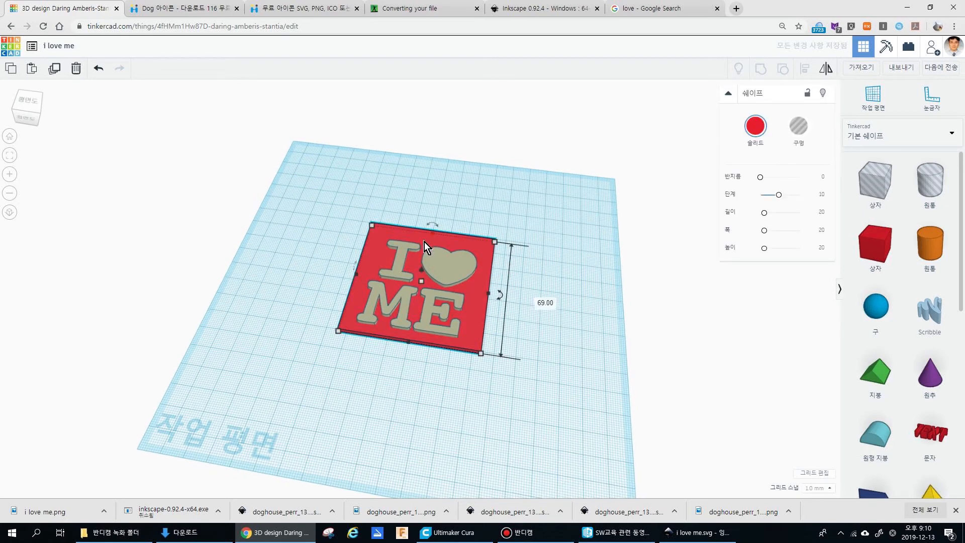
pyautogui.moveTo(430, 234)
pyautogui.mouseDown()
pyautogui.moveTo(411, 287)
pyautogui.moveTo(415, 340)
pyautogui.mouseUp()
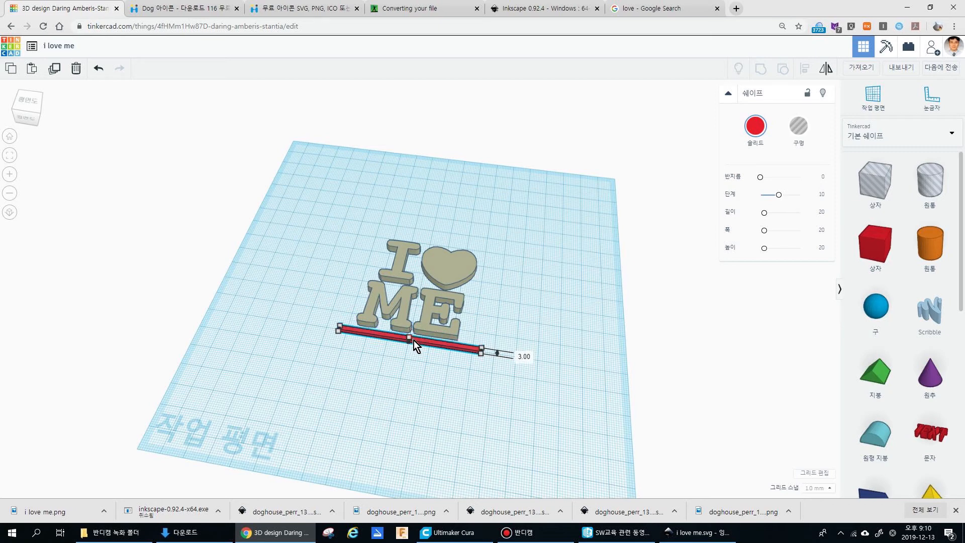
pyautogui.click(523, 357)
pyautogui.moveTo(594, 348); pyautogui.dragTo(389, 336)
pyautogui.click(383, 335)
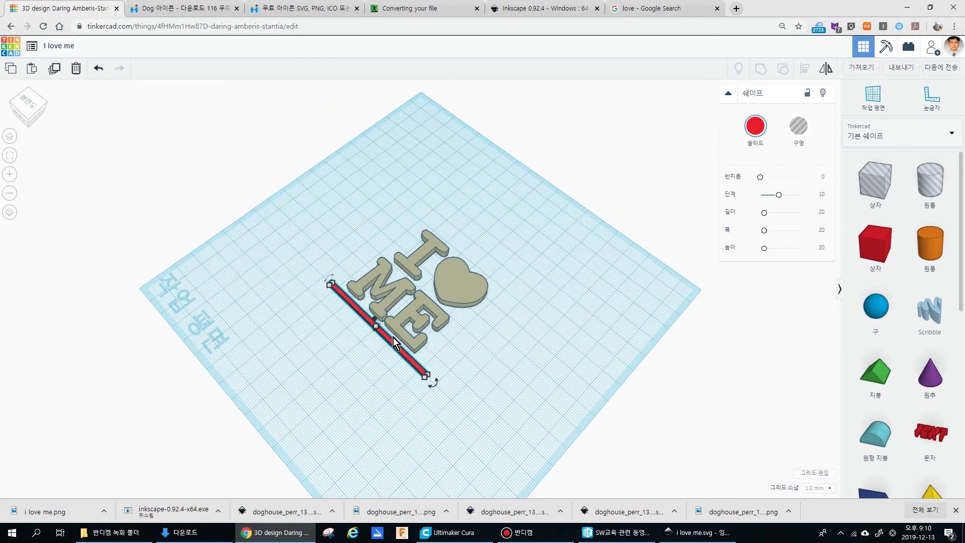
# - Duplicate the red bar below ME and shift the copy 6 mm up toward the letters, parallel to the original
pyautogui.click(57, 70)
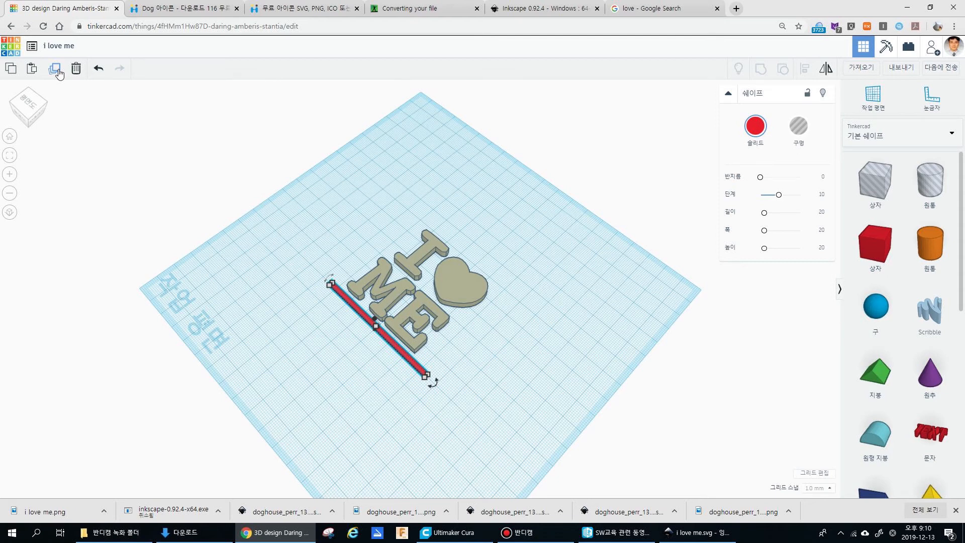
pyautogui.click(55, 70)
pyautogui.press('Up')
pyautogui.press('Up')
pyautogui.press('Up')
pyautogui.press('Up')
pyautogui.press('Up')
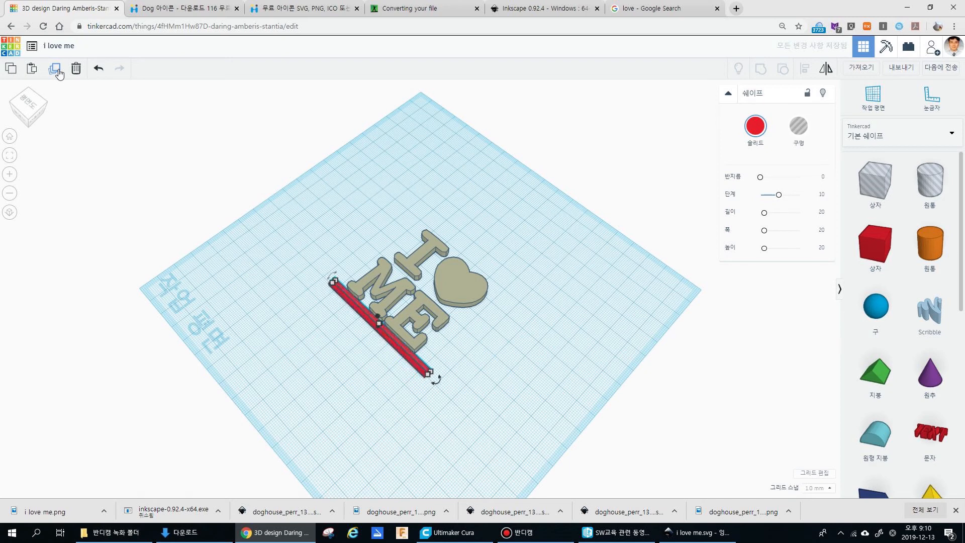
pyautogui.press('Up')
pyautogui.press('Up')
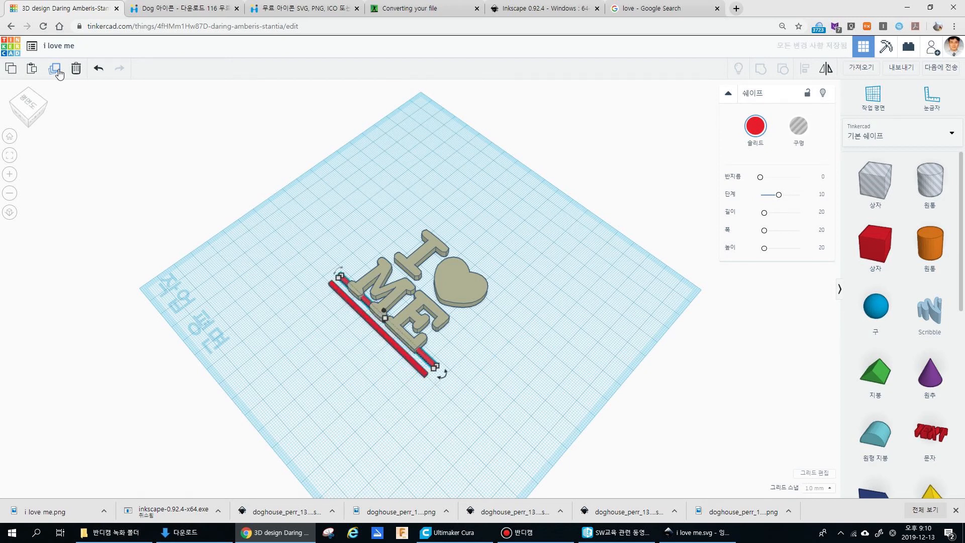
# - Repeat the offset duplication nine times so eleven evenly spaced parallel bars run beneath all the lettering to just above the I and heart
pyautogui.click(58, 72)
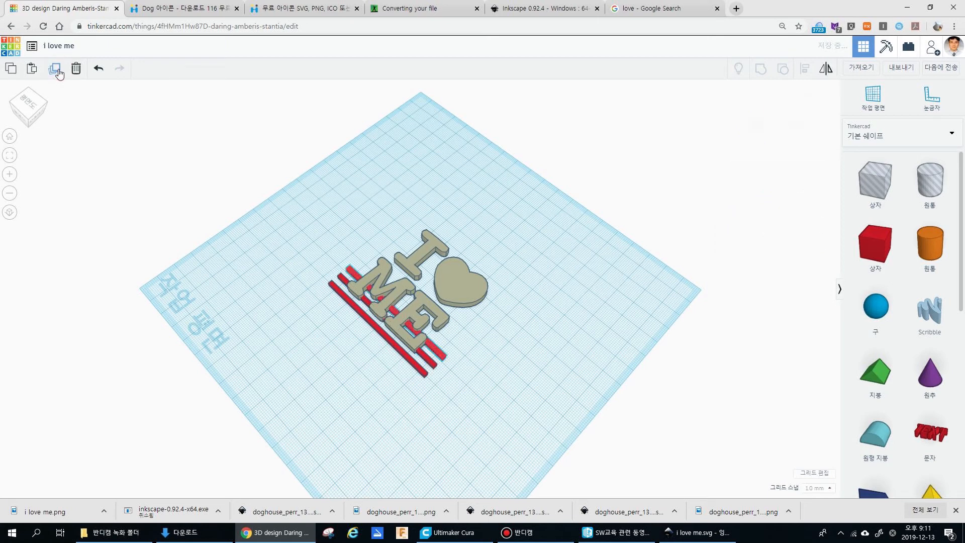
pyautogui.click(59, 74)
pyautogui.click(59, 71)
pyautogui.click(58, 73)
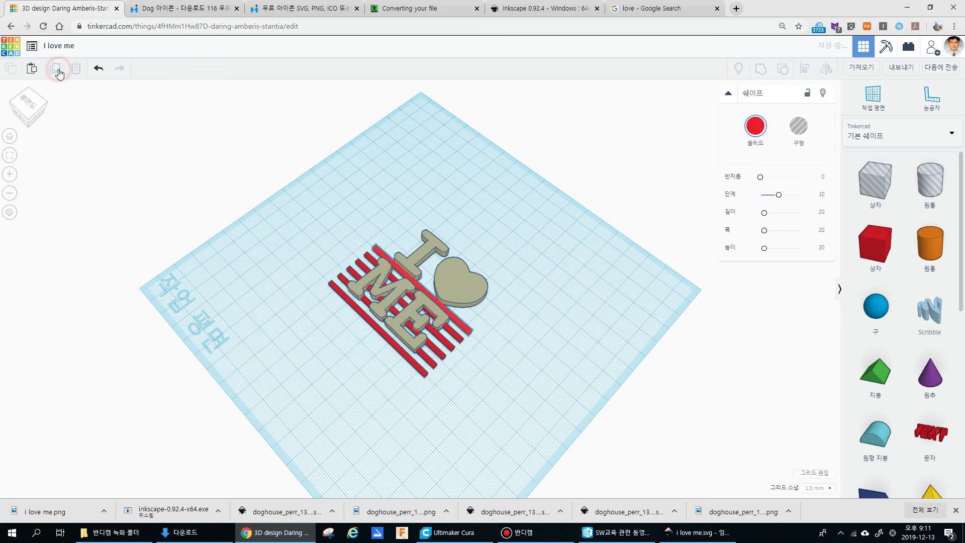
pyautogui.click(58, 73)
pyautogui.click(58, 73)
pyautogui.click(58, 72)
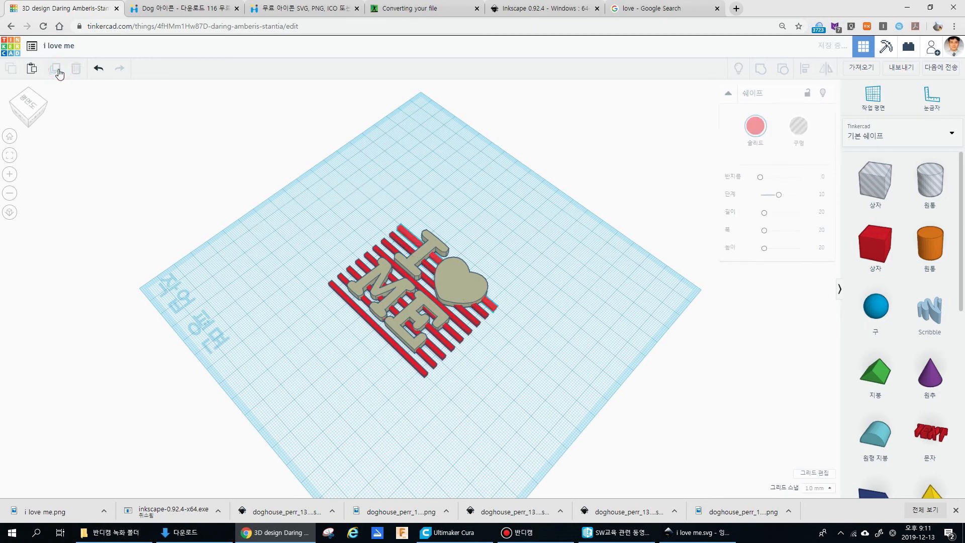
pyautogui.click(59, 72)
pyautogui.click(58, 73)
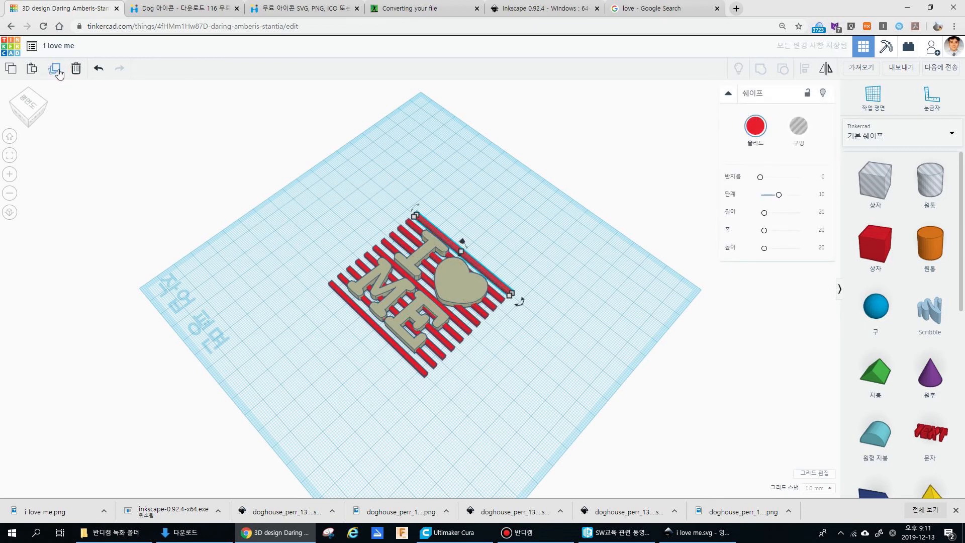
pyautogui.click(282, 221)
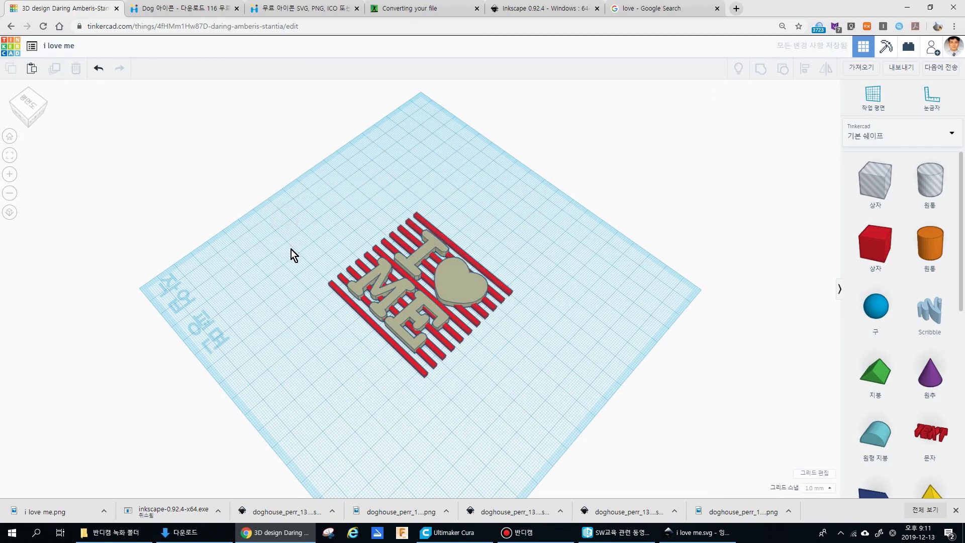
pyautogui.moveTo(294, 235); pyautogui.dragTo(442, 238)
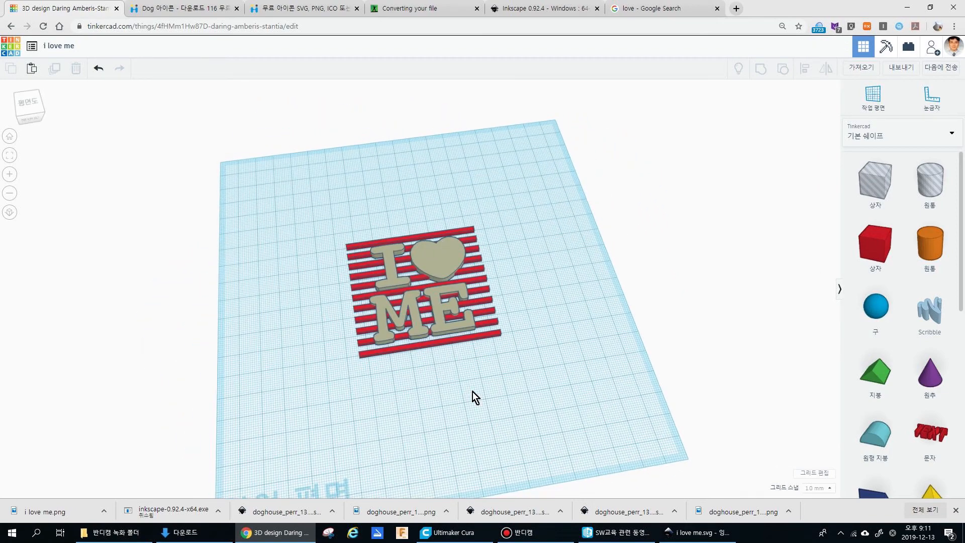
pyautogui.moveTo(472, 391); pyautogui.dragTo(467, 340)
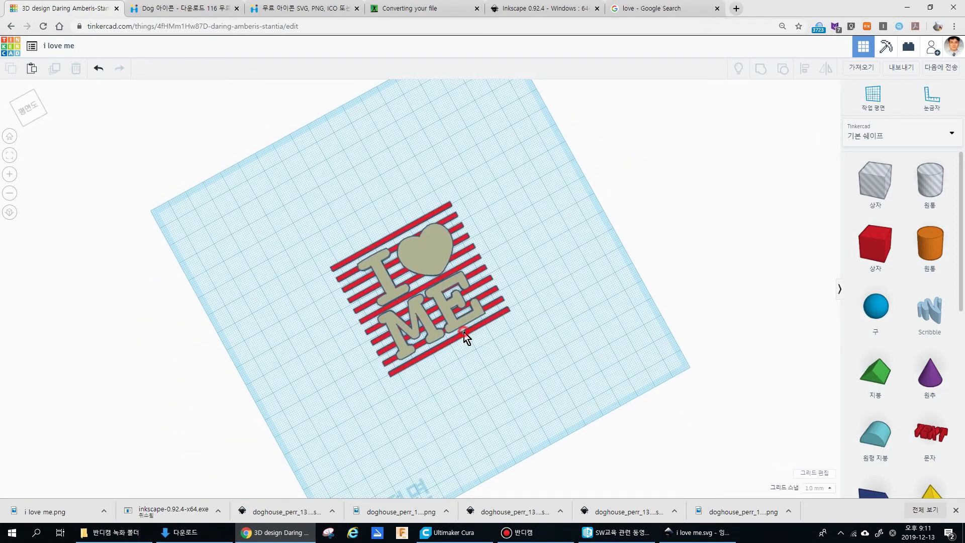
pyautogui.click(409, 368)
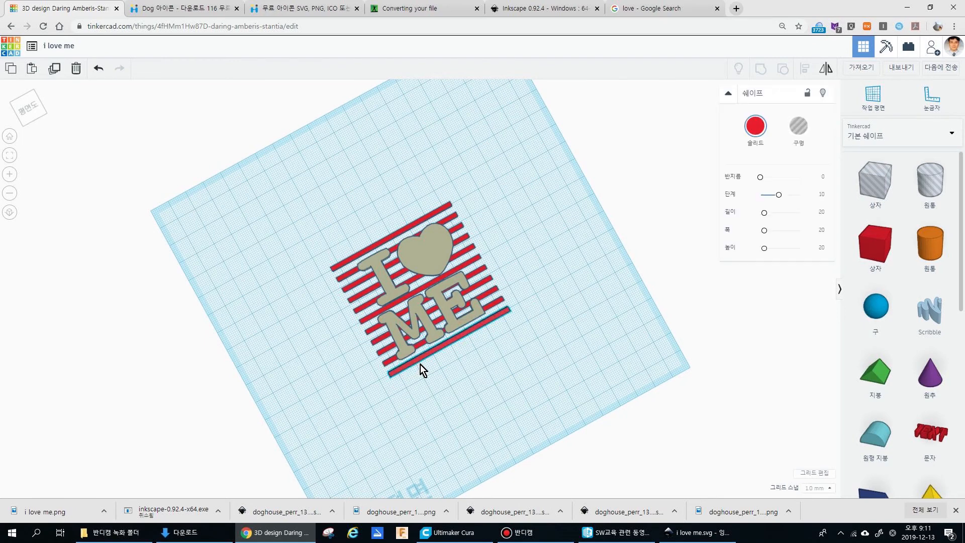
pyautogui.click(490, 347)
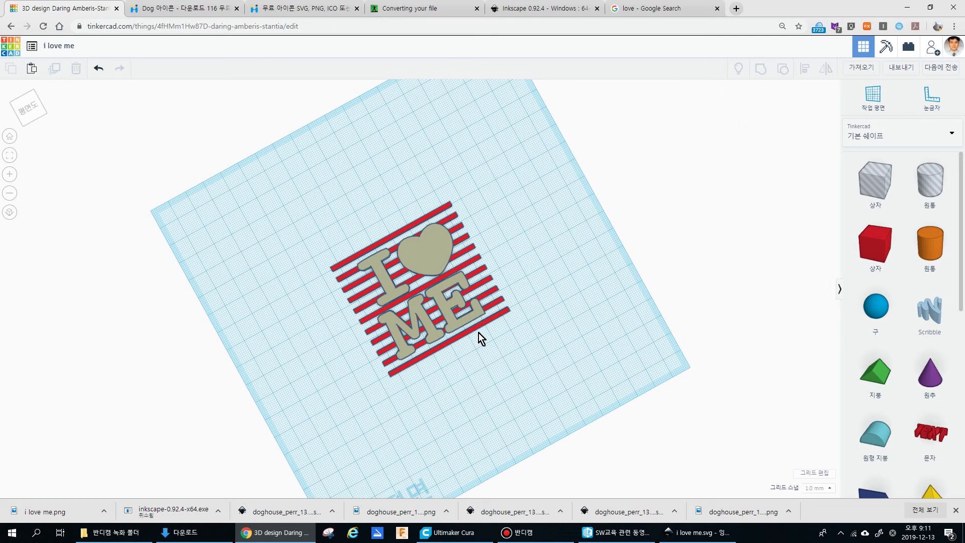
pyautogui.hotkey('ctrl', 'z')
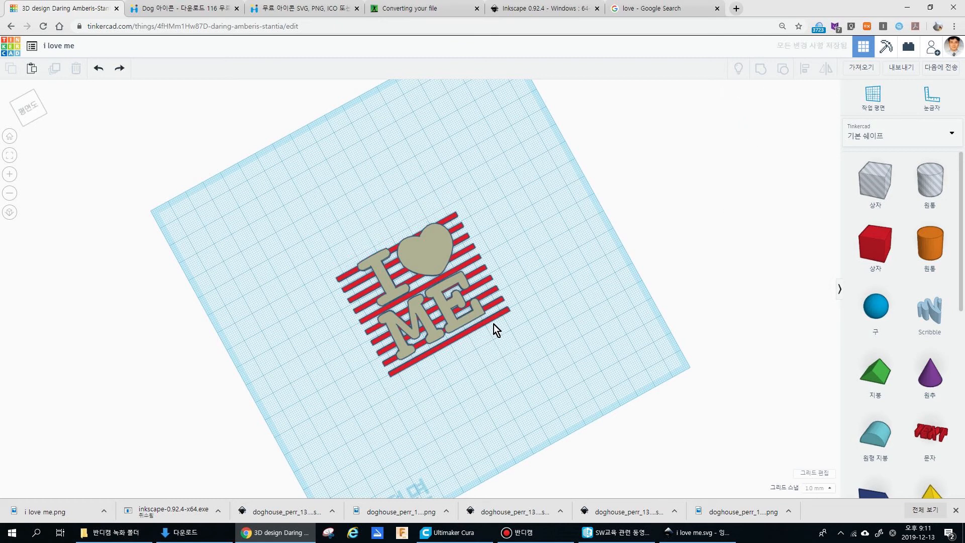
pyautogui.hotkey('ctrl', 'y')
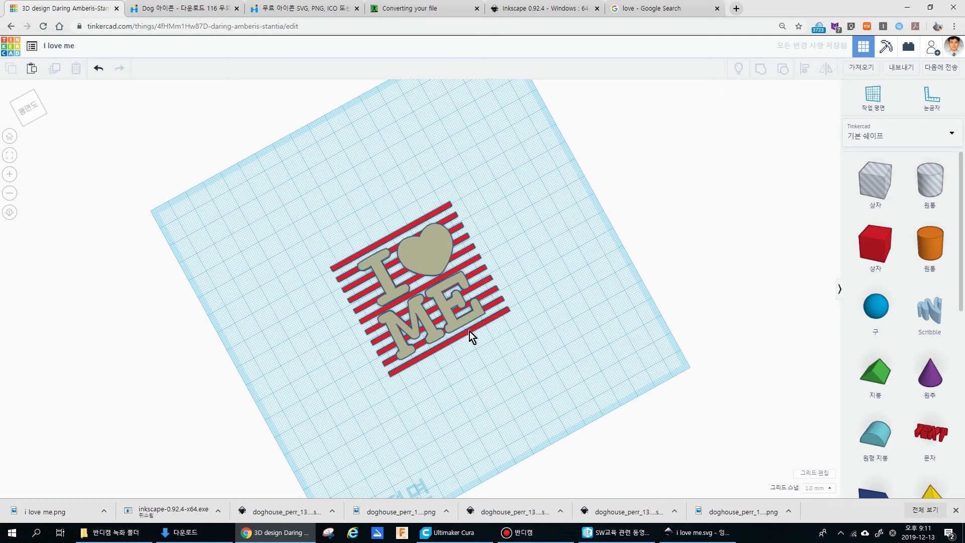
# - Copy the lowest bar, rotate the copy 90°, and centre it vertically across the left ends of all the rows
pyautogui.moveTo(469, 331); pyautogui.dragTo(492, 367)
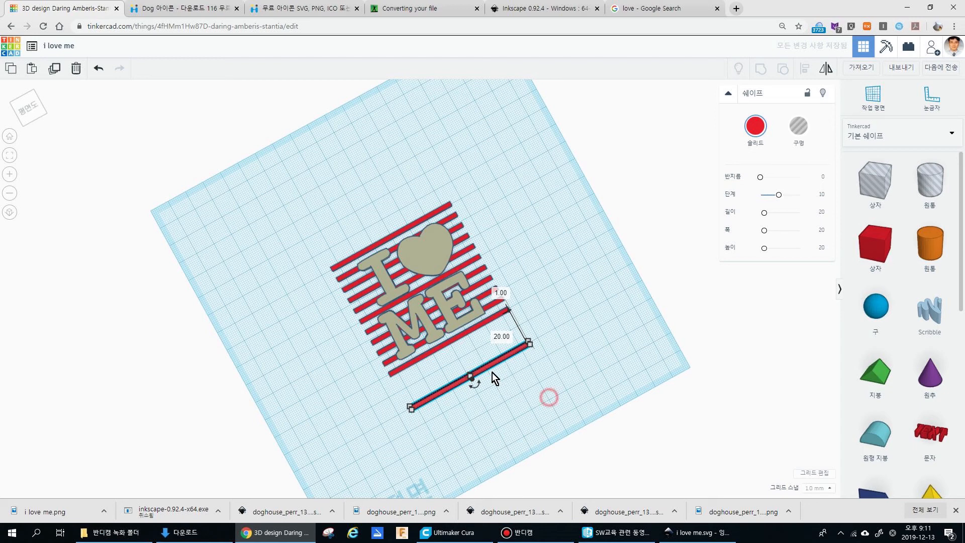
pyautogui.moveTo(477, 389); pyautogui.dragTo(354, 309)
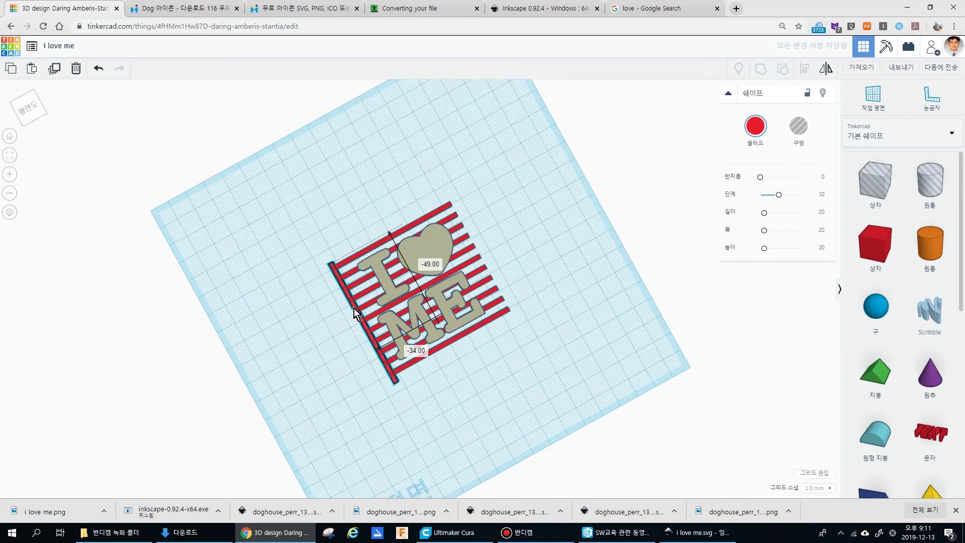
pyautogui.click(288, 376)
pyautogui.click(393, 381)
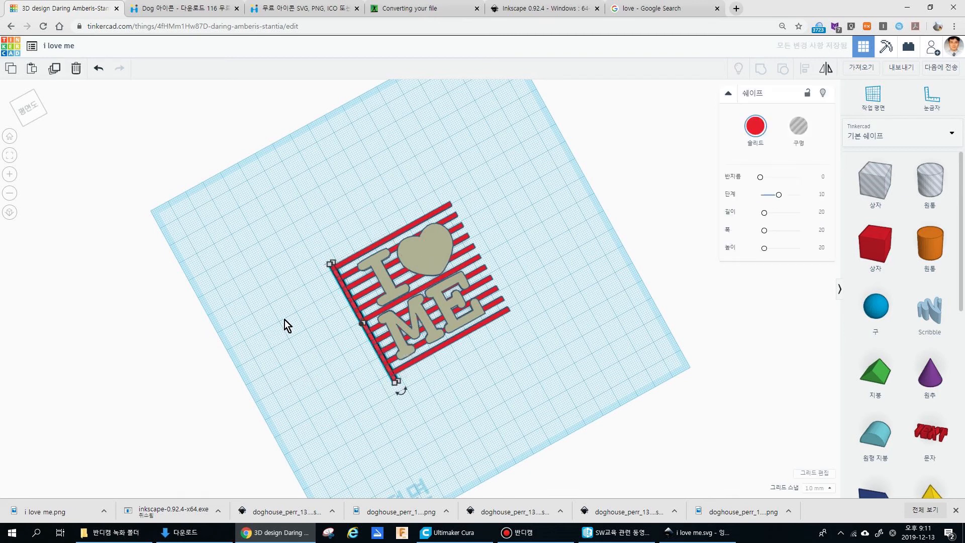
pyautogui.click(28, 107)
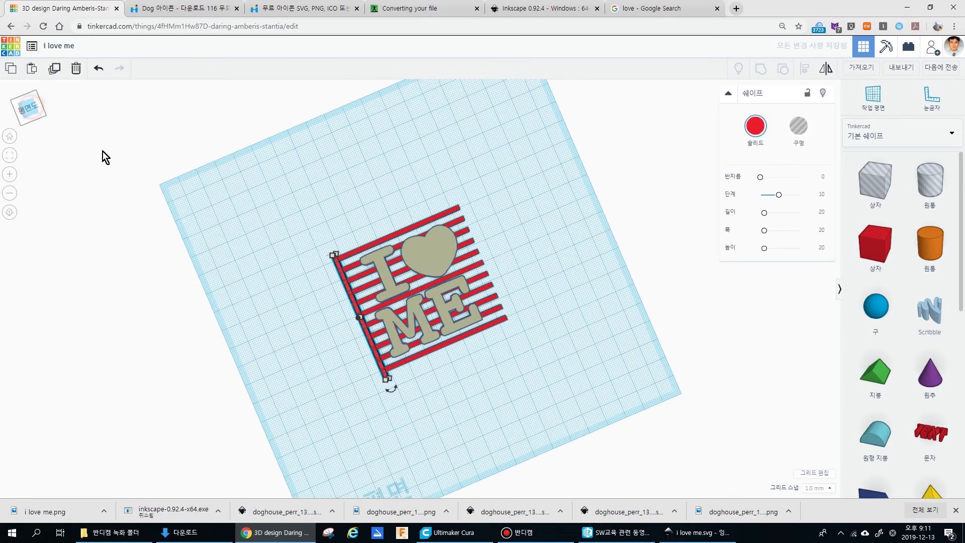
pyautogui.click(9, 155)
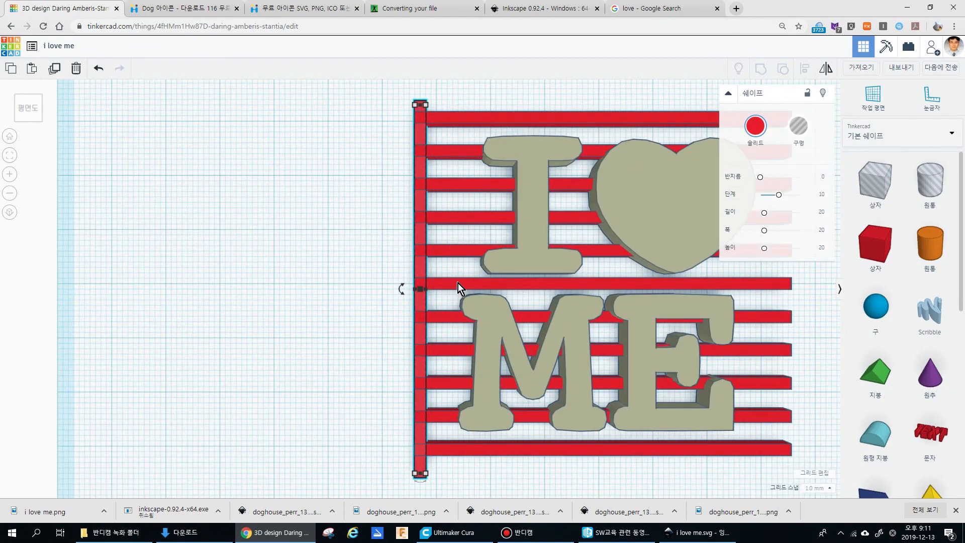
pyautogui.press('Up')
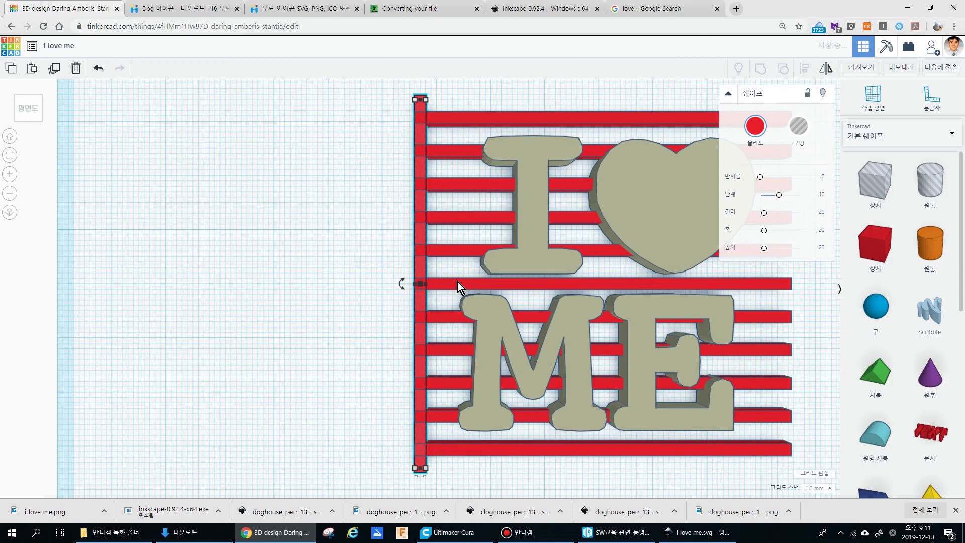
# - Duplicate the vertical bar and shift the copy 6 mm to the right
pyautogui.scroll(-2, 477, 305)
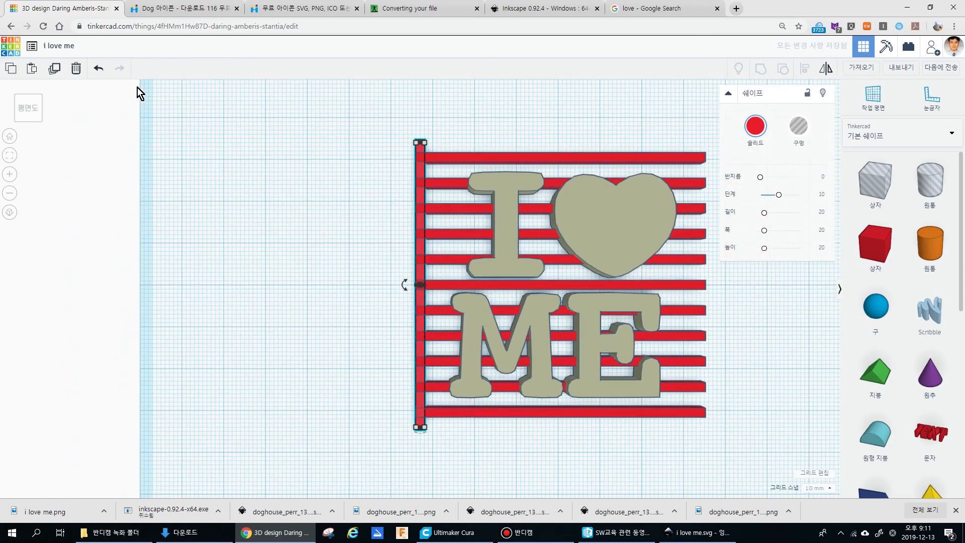
pyautogui.click(54, 69)
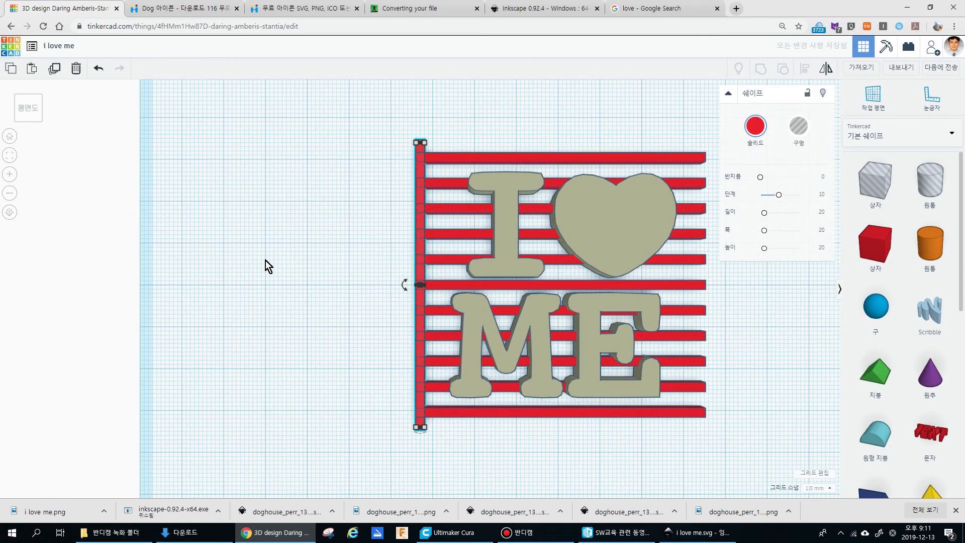
pyautogui.press('Right')
pyautogui.press('Right')
pyautogui.press('Right')
pyautogui.press('Right')
pyautogui.press('Right')
pyautogui.press('Right')
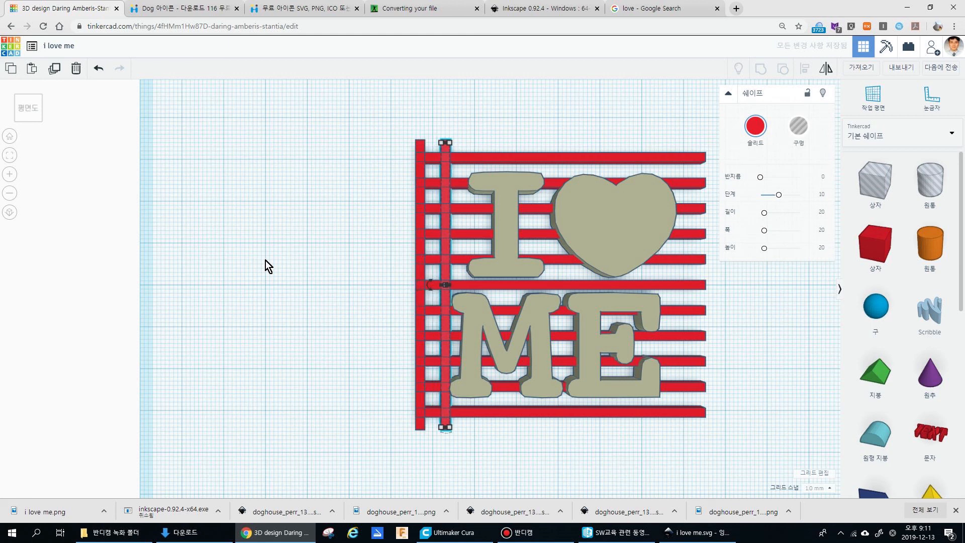
# - Repeat the offset duplication ten times so twelve evenly spaced vertical bars complete the lattice up to the right ends of the rows
pyautogui.click(52, 70)
pyautogui.click(53, 71)
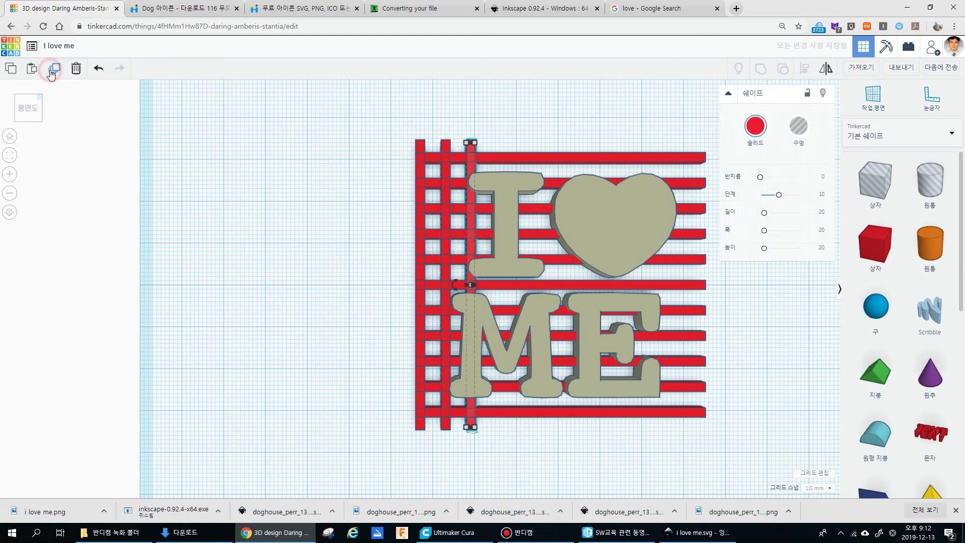
pyautogui.click(52, 71)
pyautogui.click(52, 70)
pyautogui.click(52, 70)
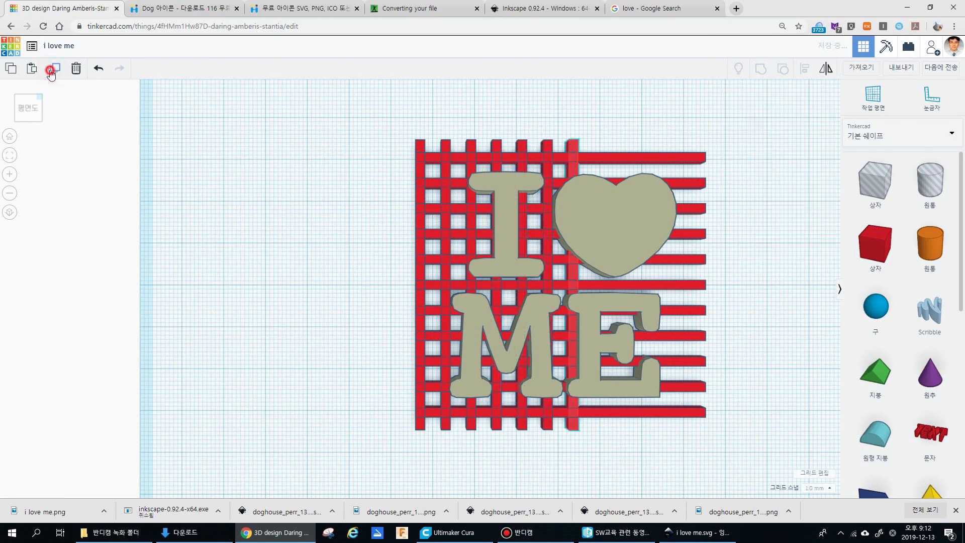
pyautogui.click(51, 70)
pyautogui.click(52, 71)
pyautogui.click(51, 71)
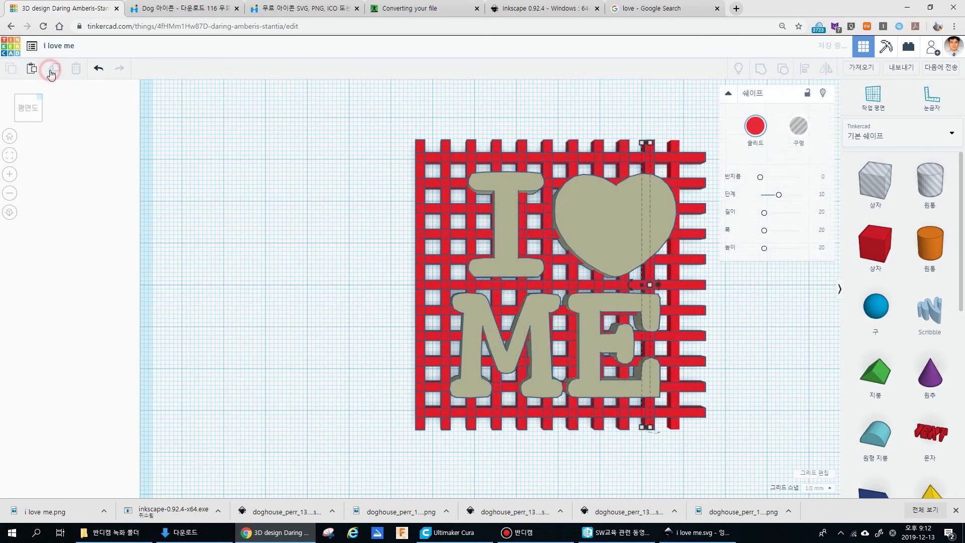
pyautogui.click(52, 71)
pyautogui.click(52, 71)
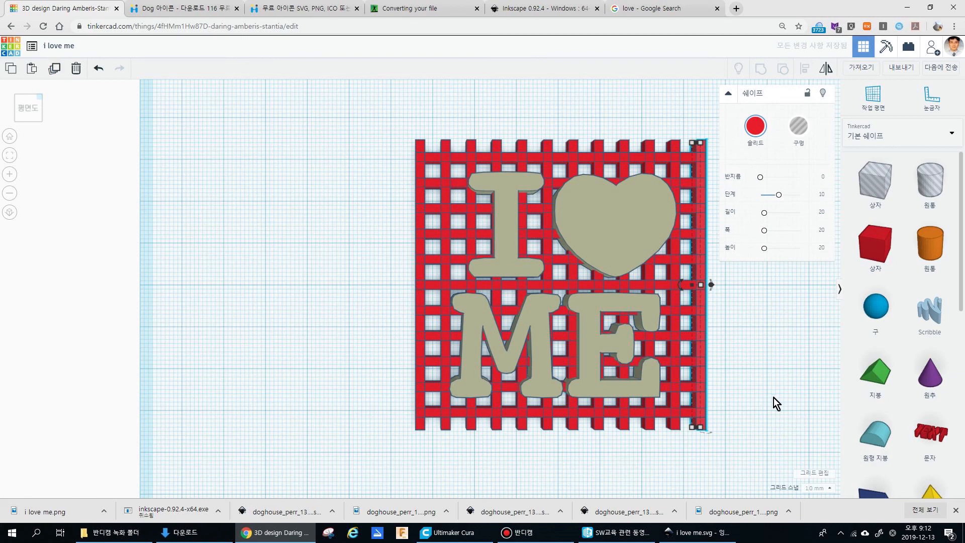
# - Select the lettering together with all the lattice bars and group them into one shape
pyautogui.click(761, 384)
pyautogui.moveTo(780, 456); pyautogui.dragTo(352, 100)
pyautogui.click(761, 69)
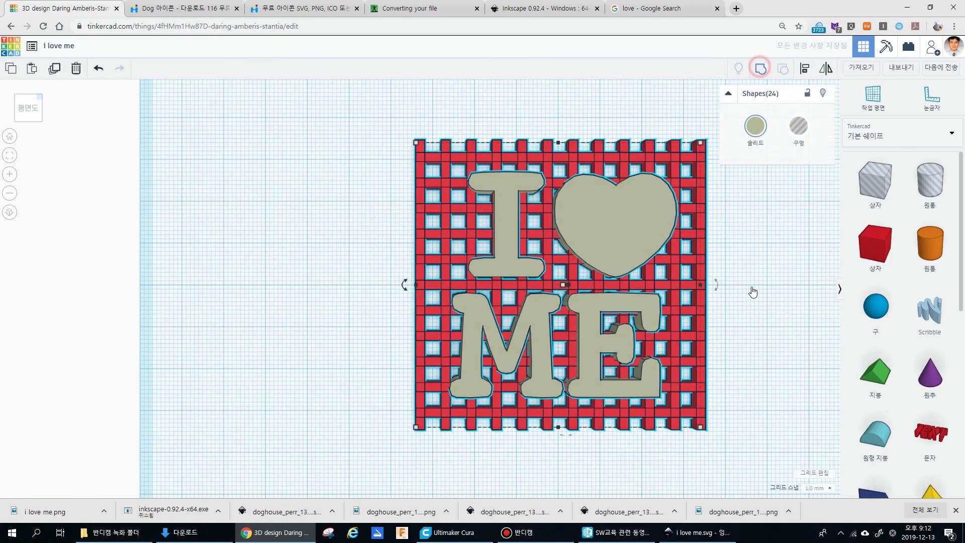
pyautogui.click(770, 322)
pyautogui.moveTo(768, 338); pyautogui.dragTo(733, 274)
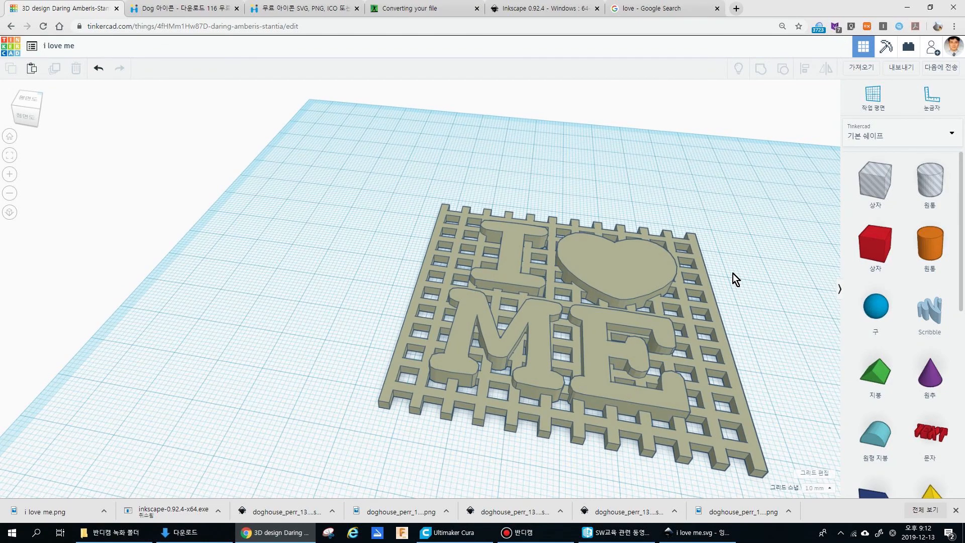
pyautogui.moveTo(737, 279); pyautogui.dragTo(702, 273)
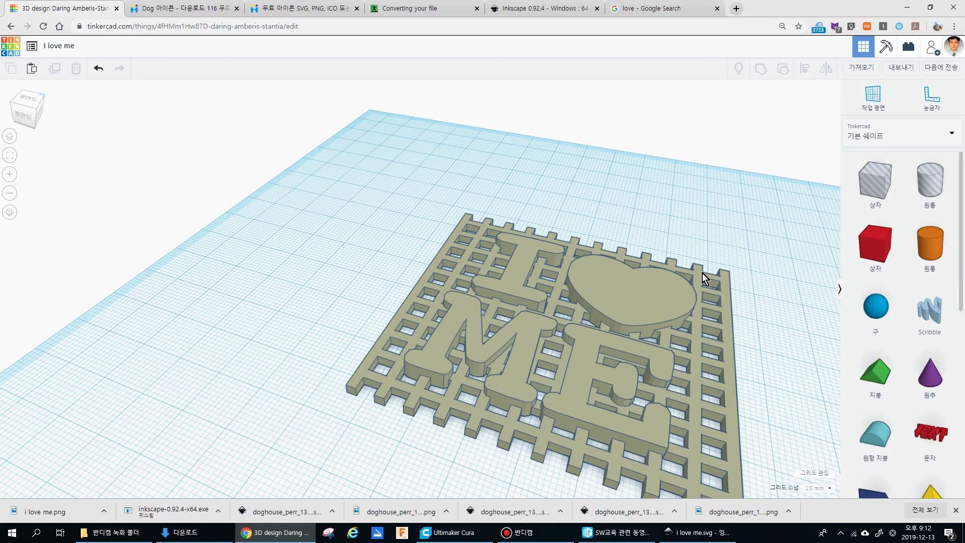
pyautogui.moveTo(702, 273); pyautogui.dragTo(526, 273)
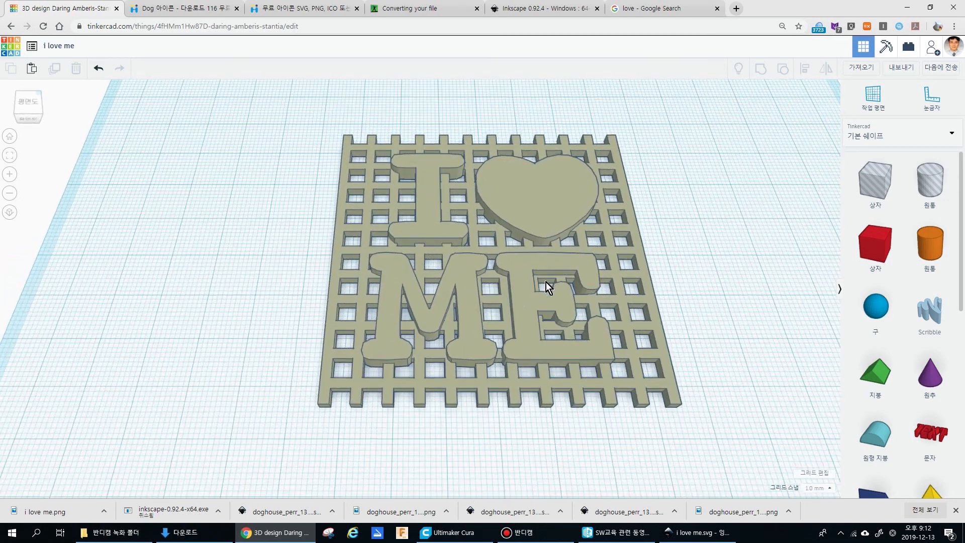